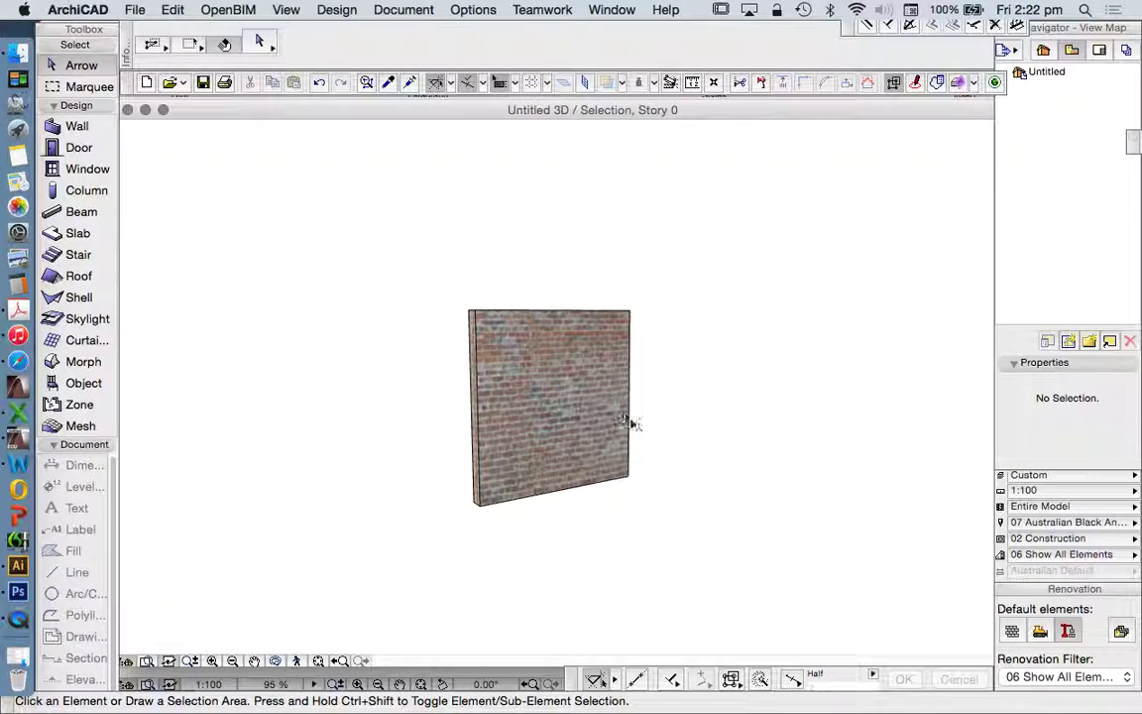
# Open the building materials settings and review several entries, including BR:Brass and FRC:Fibre-Cement Sheet.
pyautogui.click(473, 9)
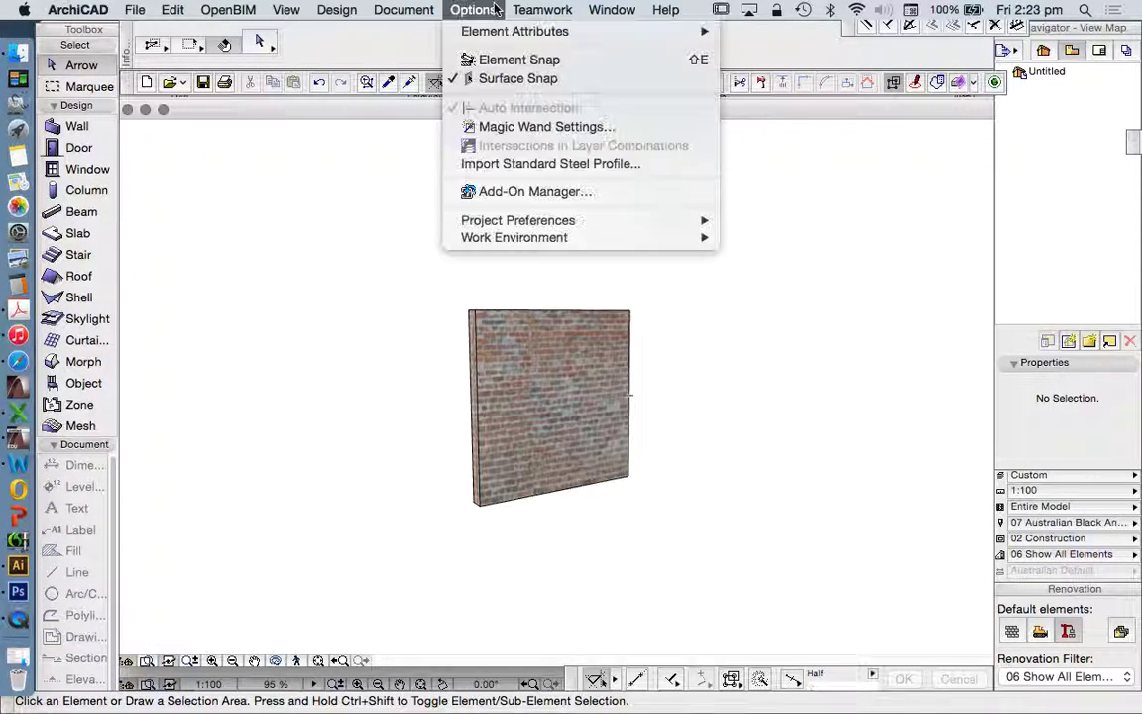
pyautogui.moveTo(635, 30)
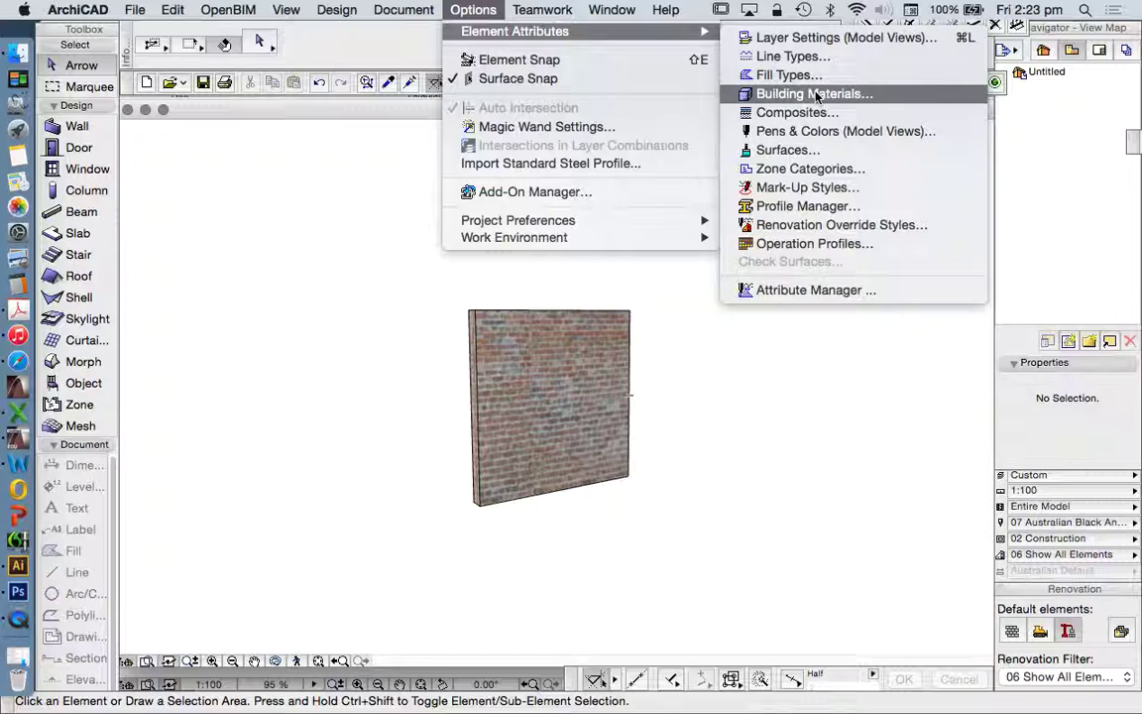
pyautogui.click(815, 95)
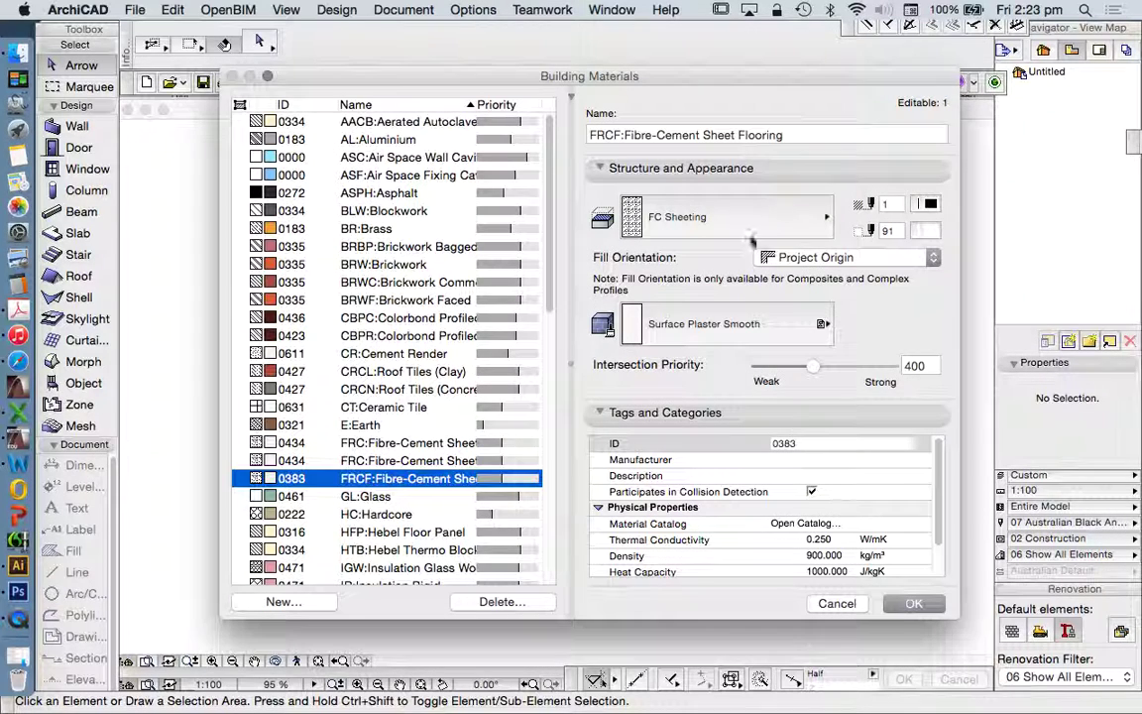
pyautogui.click(355, 141)
pyautogui.click(359, 231)
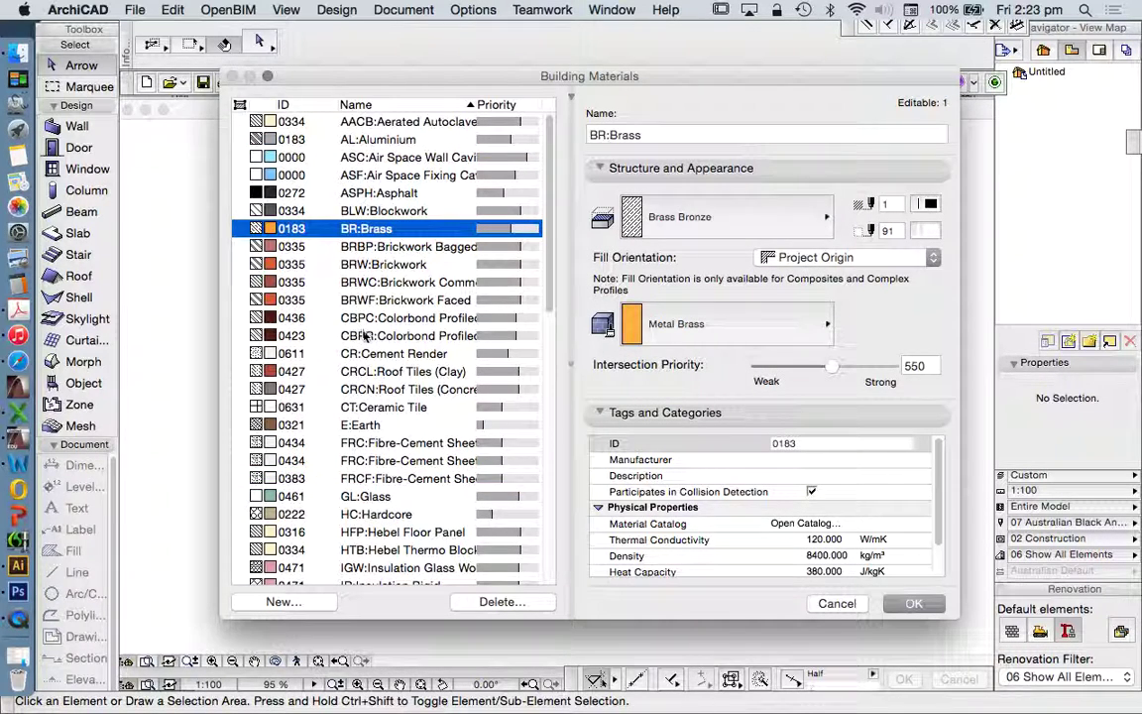
pyautogui.click(366, 335)
pyautogui.click(349, 442)
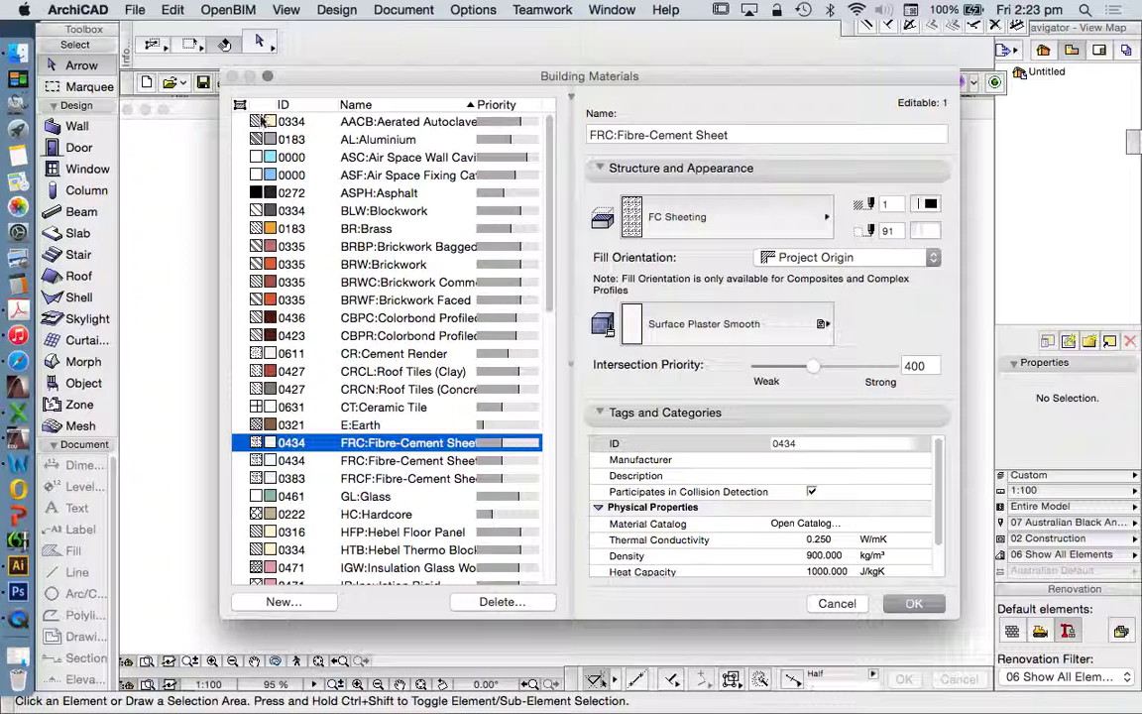
# Browse down through the building materials list, starting from AACB:Aerated Autoclaved Concrete Block.
pyautogui.click(264, 121)
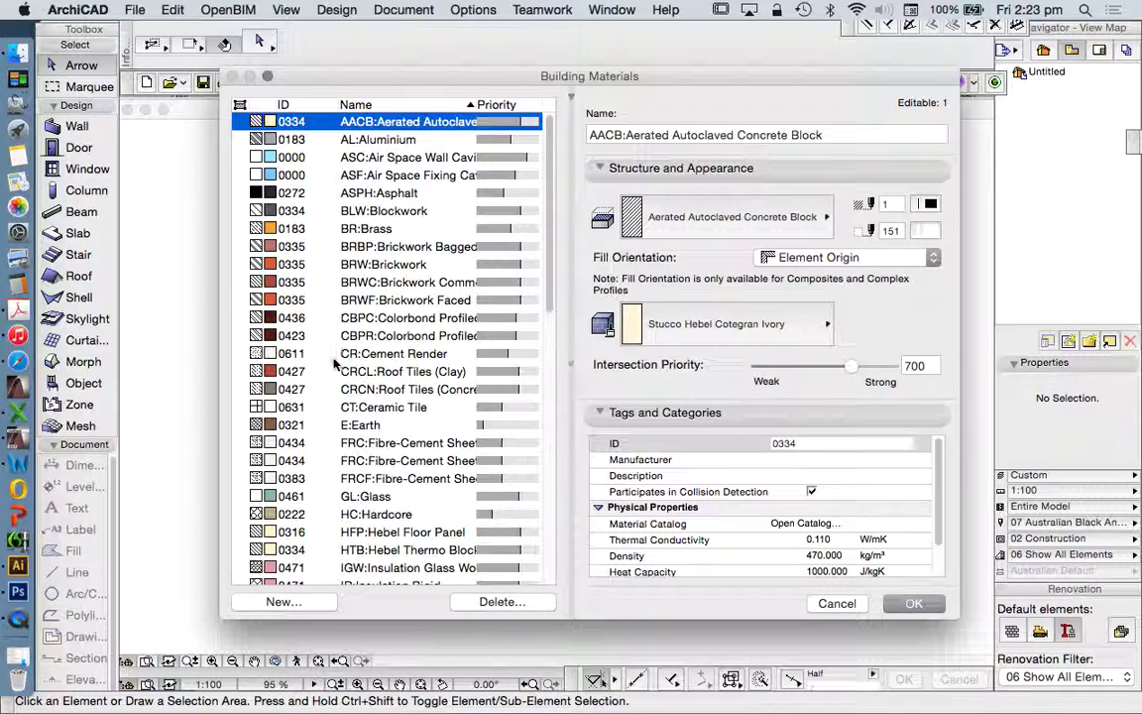
pyautogui.press('Down')
pyautogui.press('Down')
pyautogui.press('Down')
pyautogui.press('Down')
pyautogui.press('Down')
pyautogui.press('Down')
pyautogui.press('Down')
pyautogui.press('Down')
pyautogui.press('Down')
pyautogui.press('Down')
pyautogui.press('Down')
pyautogui.press('Down')
pyautogui.press('Down')
pyautogui.press('Down')
pyautogui.press('Down')
pyautogui.press('Down')
pyautogui.press('Down')
pyautogui.press('Down')
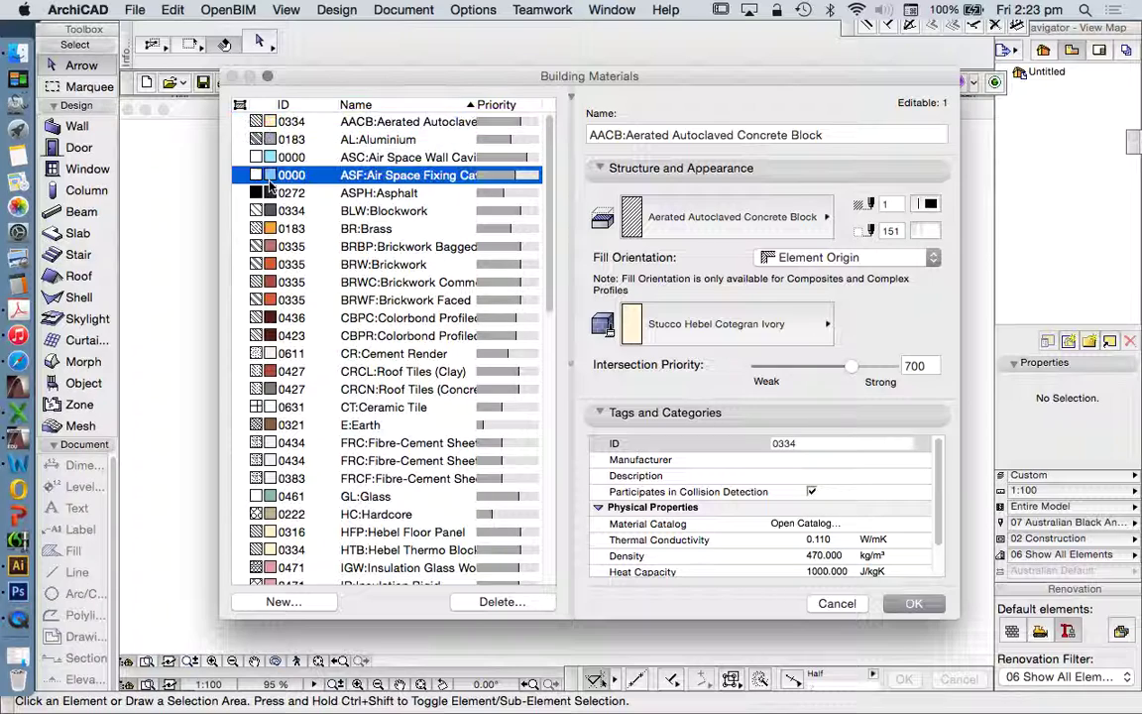
# Examine the cut fill and surface assigned to the BR:Brass building material, and close the building materials settings.
pyautogui.click(294, 229)
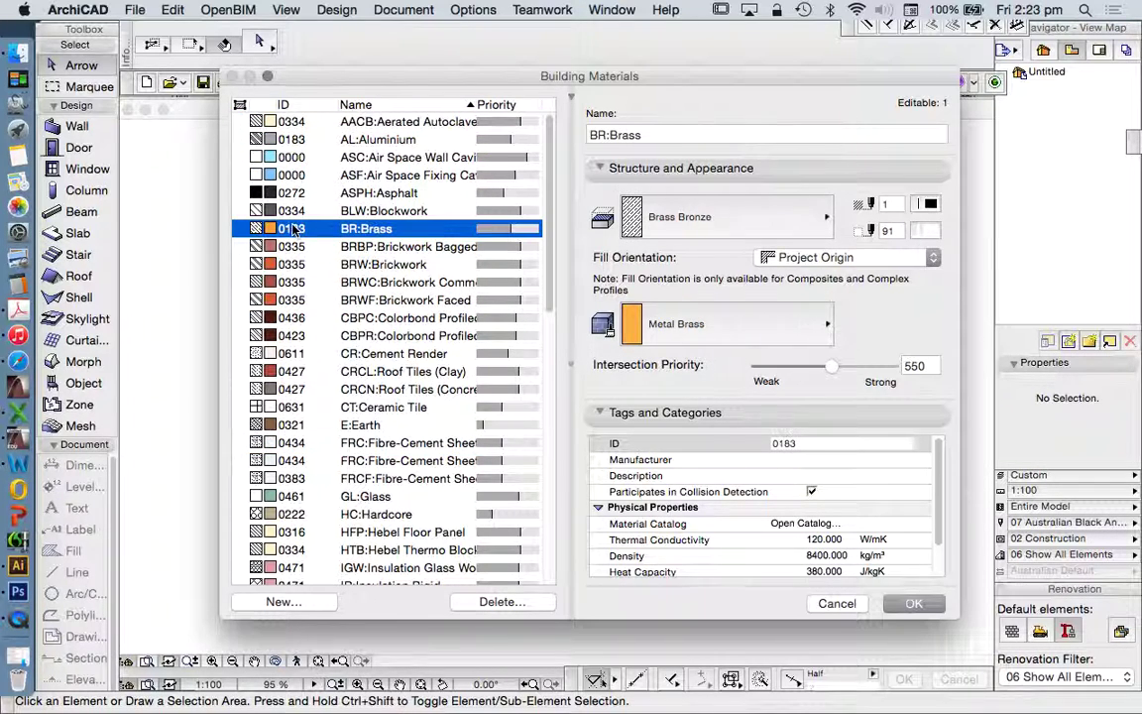
pyautogui.click(720, 228)
pyautogui.click(391, 370)
pyautogui.click(711, 328)
pyautogui.click(930, 328)
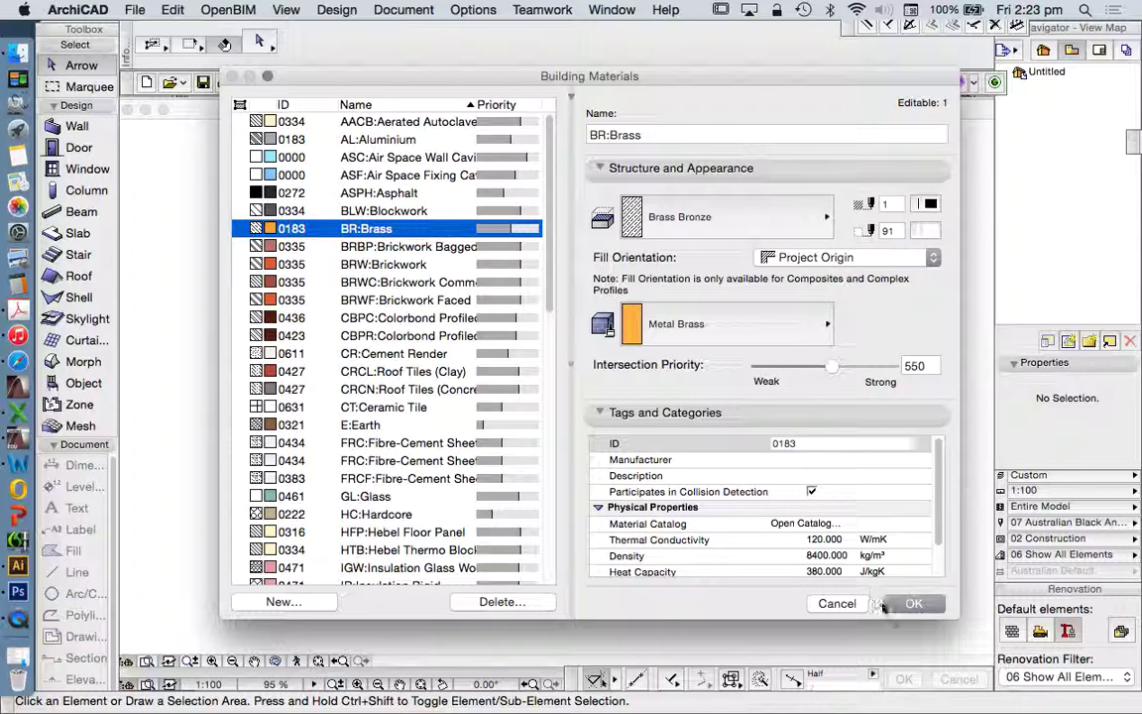
pyautogui.click(882, 607)
# Open the composite structures settings and display the WT10:Cavity Wall Plaster Both Sides composite.
pyautogui.click(473, 10)
pyautogui.moveTo(479, 36)
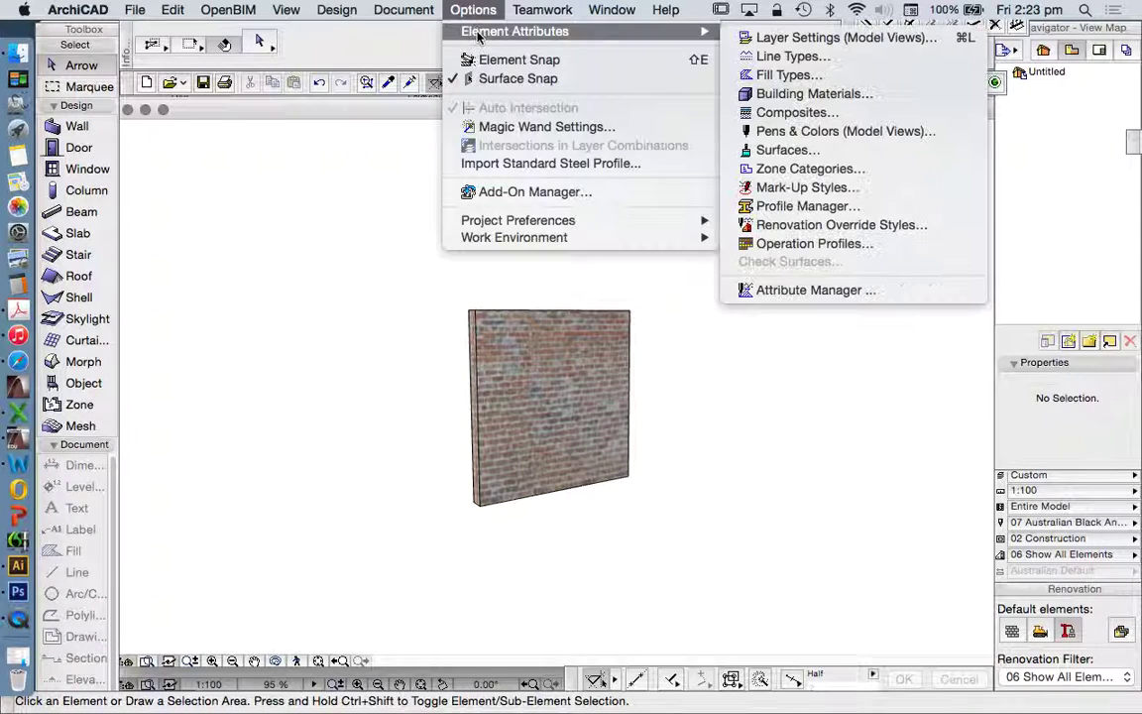
pyautogui.click(839, 114)
pyautogui.click(716, 189)
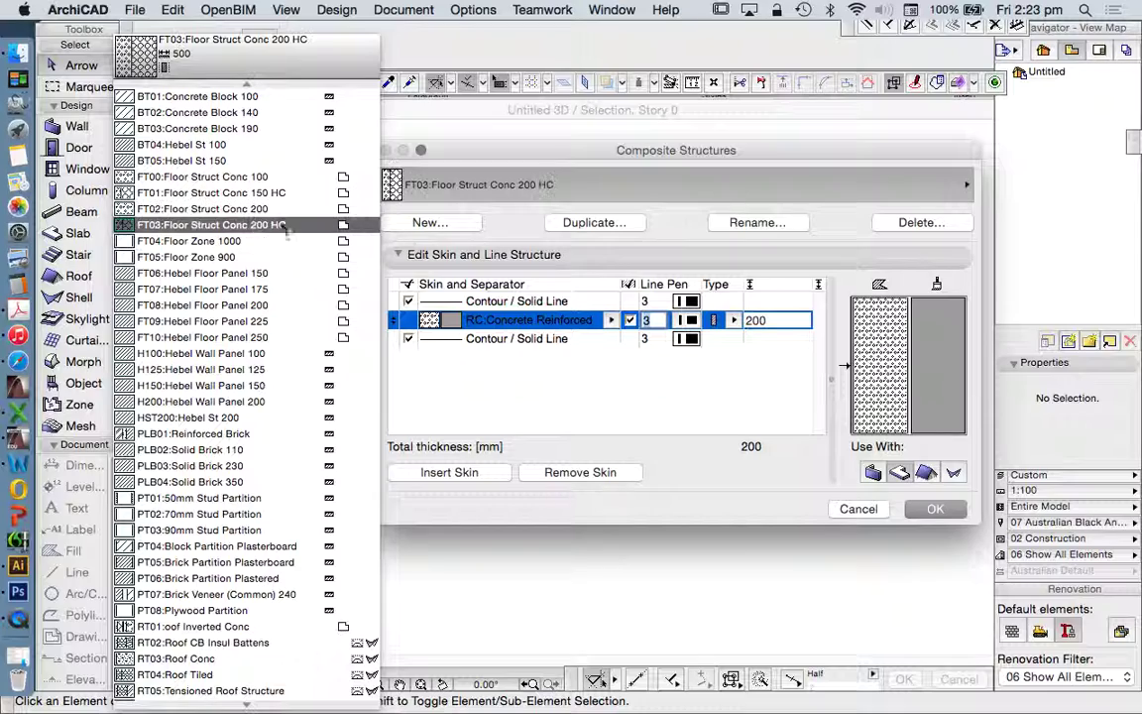
pyautogui.scroll(-6, 248, 260)
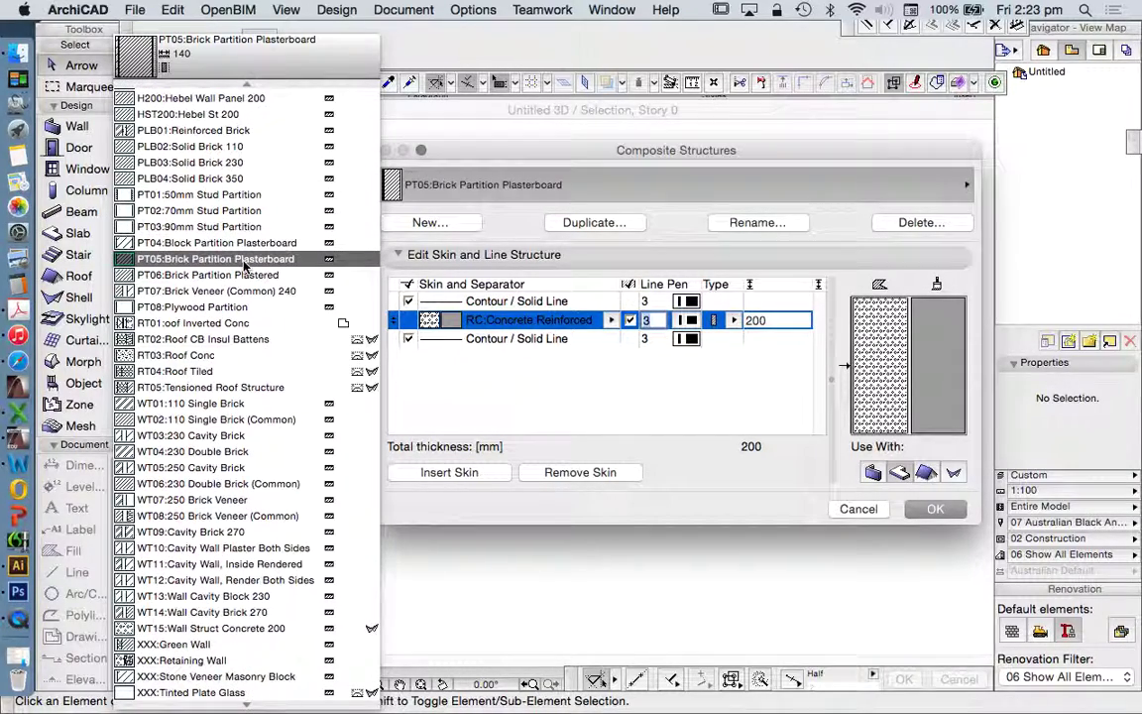
pyautogui.click(256, 551)
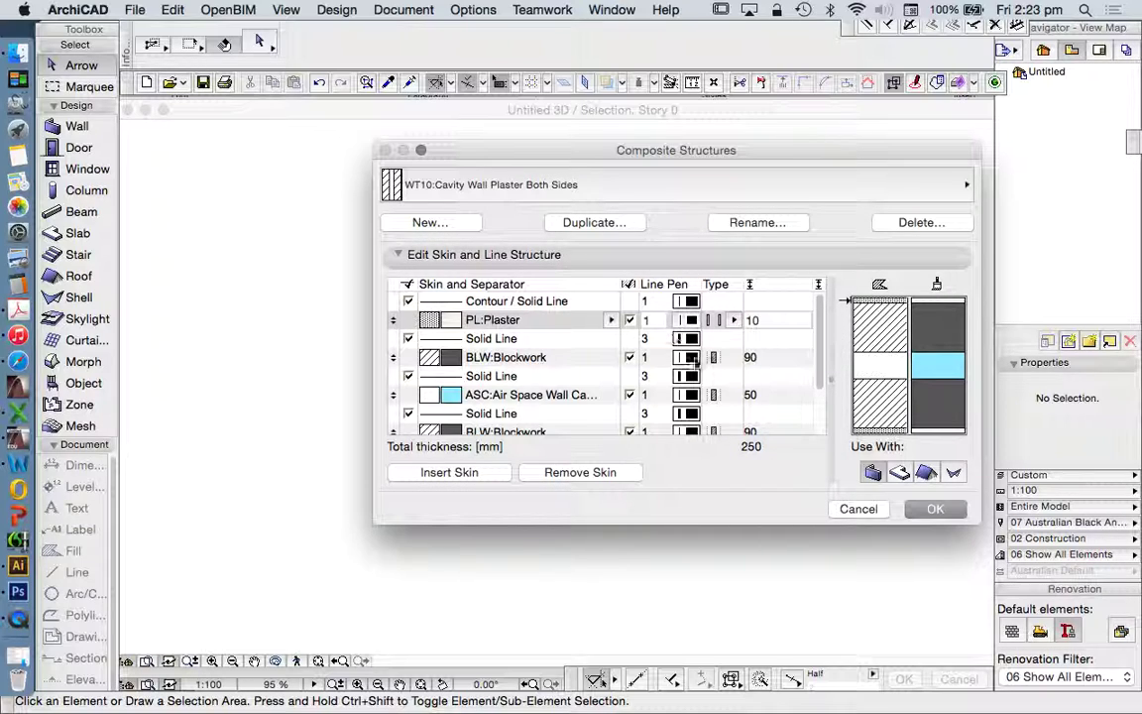
# Examine the building materials used for the skins of the cavity wall composite, and close the composite settings.
pyautogui.click(535, 357)
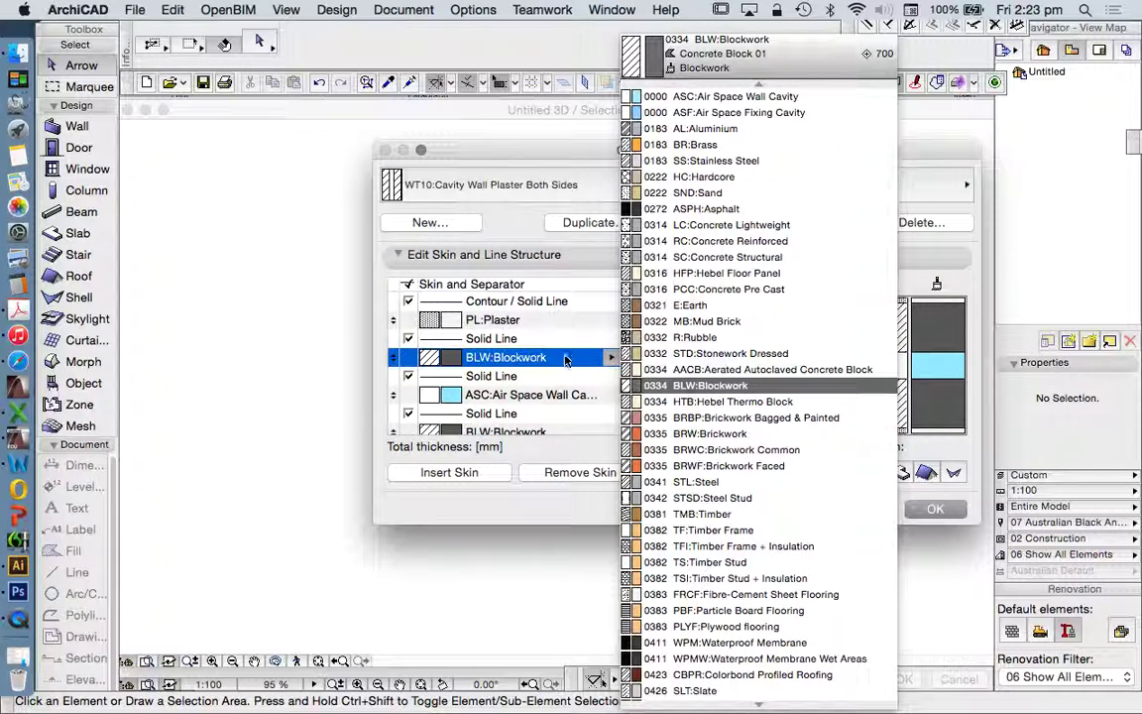
pyautogui.click(570, 398)
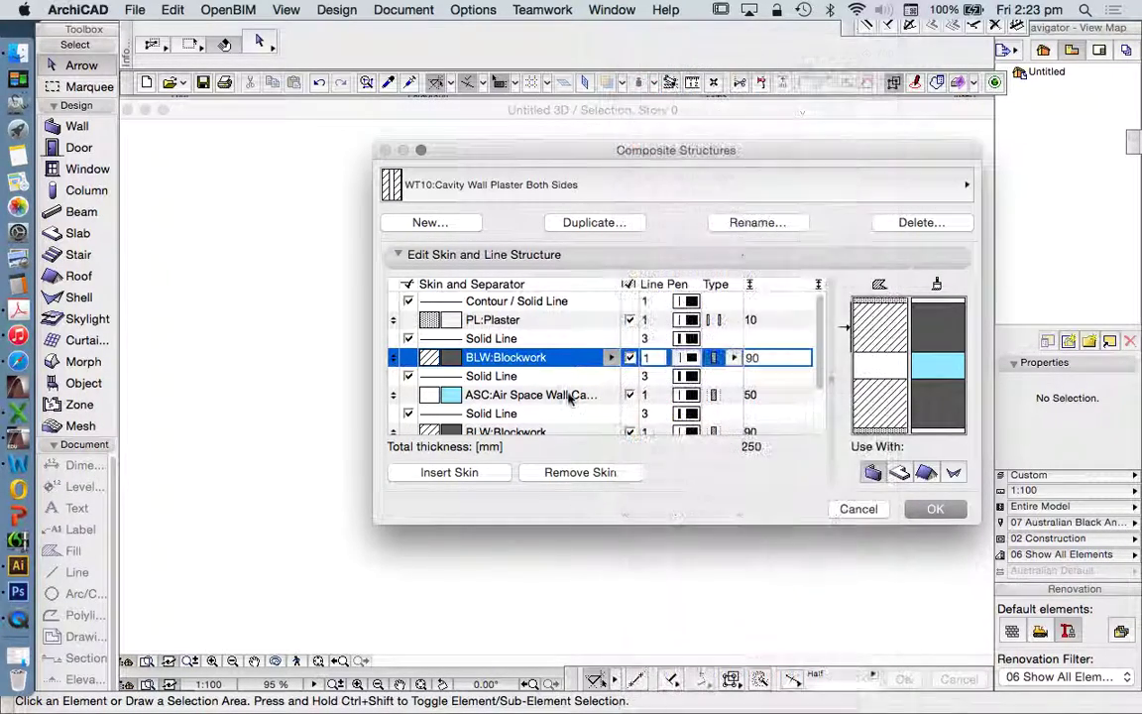
pyautogui.click(536, 394)
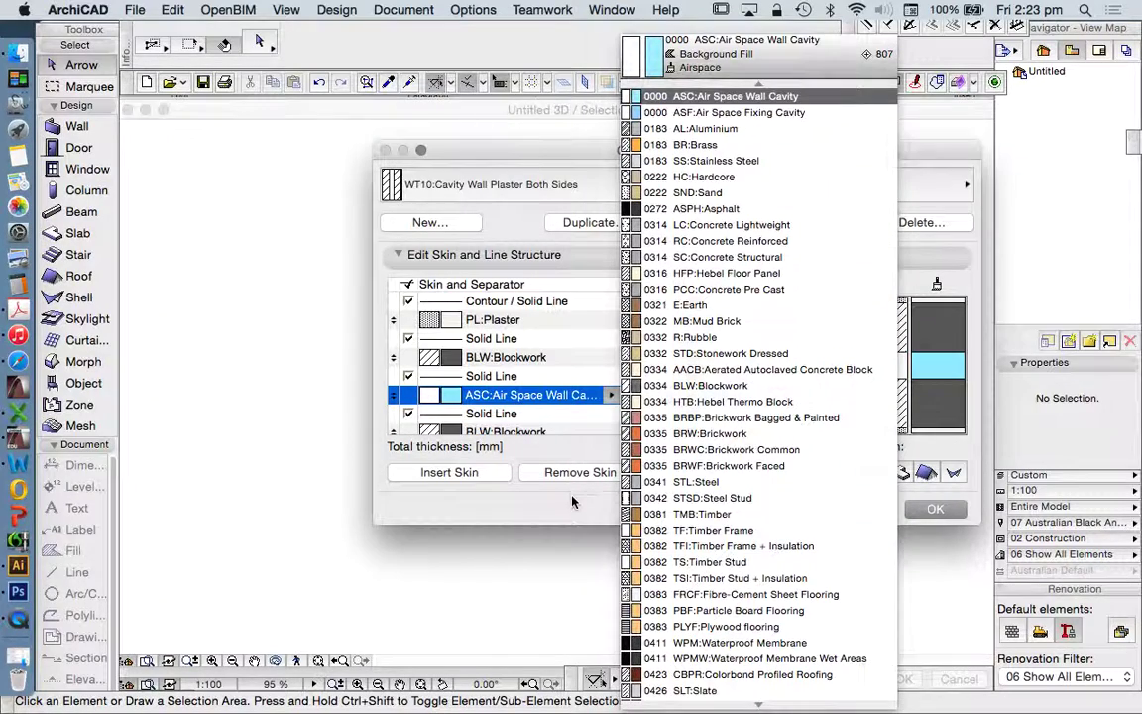
pyautogui.press('Return')
pyautogui.scroll(-2, 521, 343)
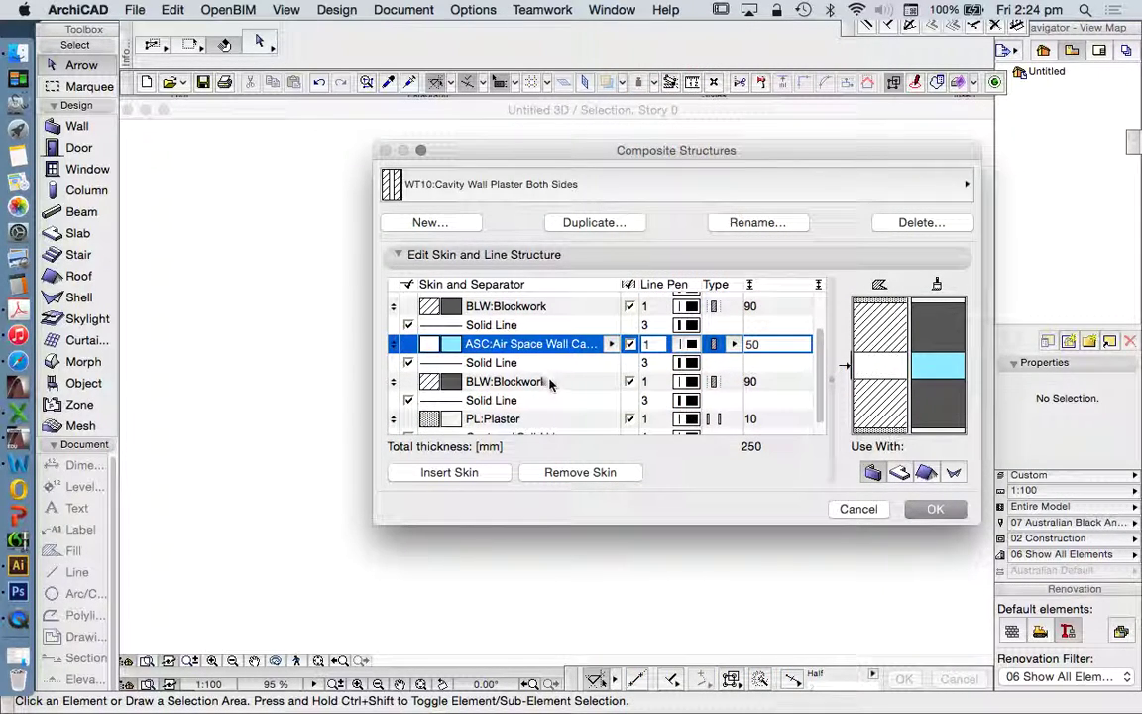
pyautogui.scroll(-1, 555, 389)
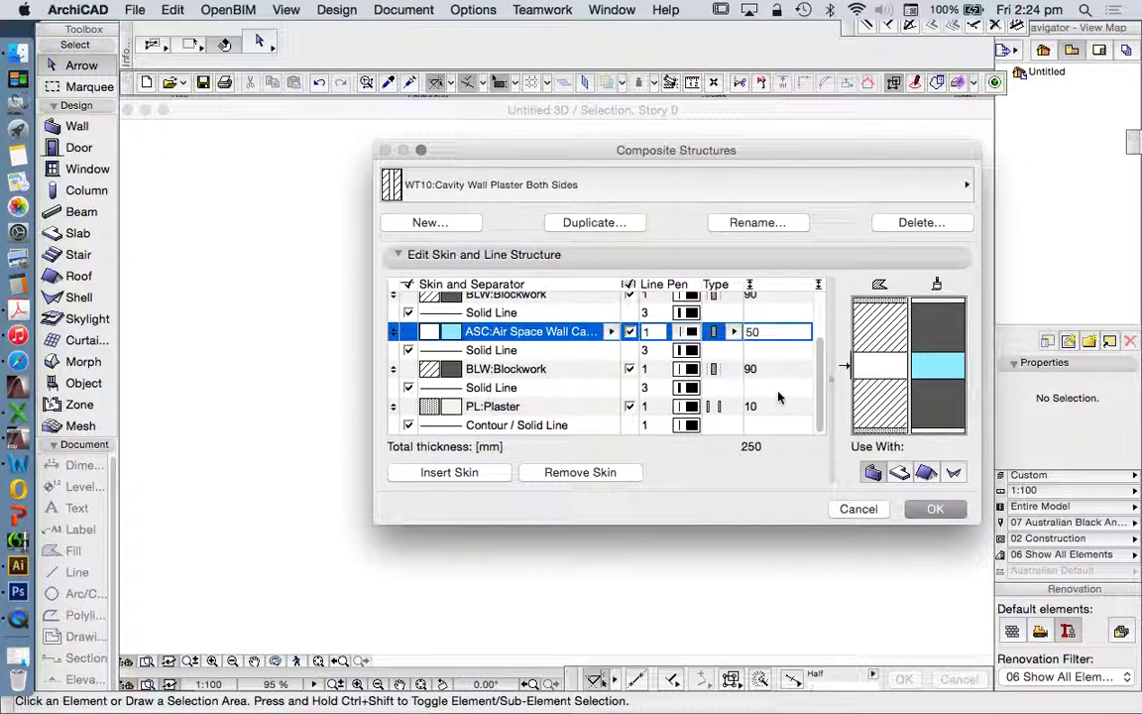
pyautogui.scroll(3, 778, 397)
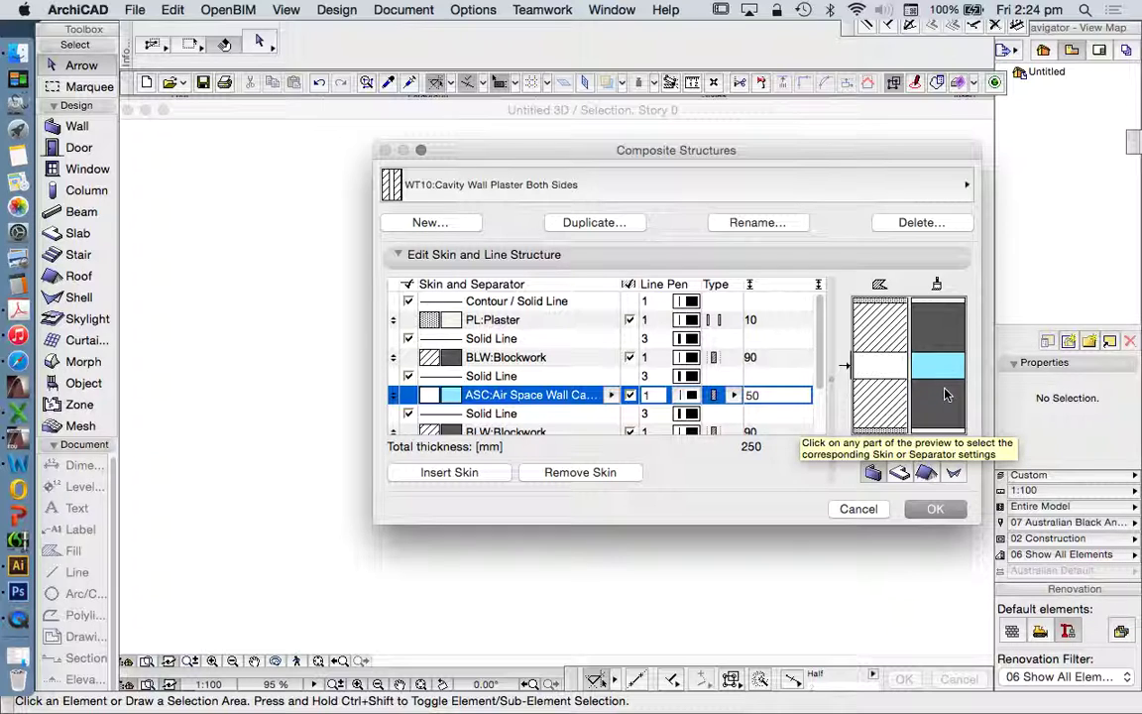
pyautogui.click(929, 509)
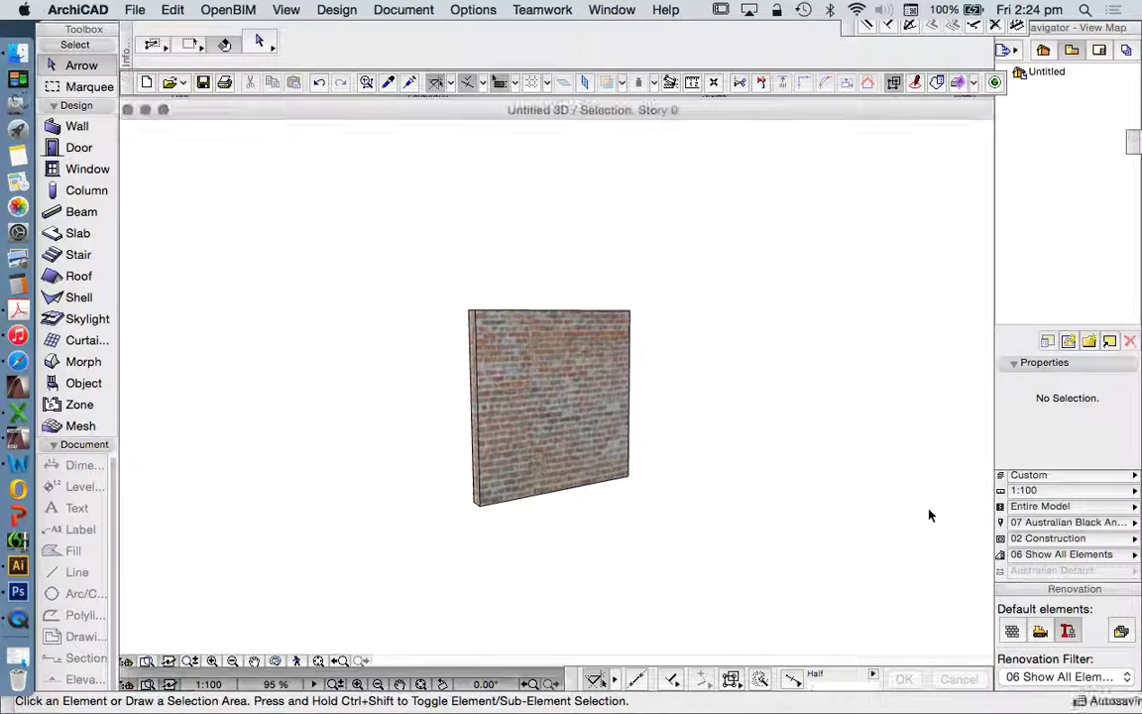
# Close the 3D window and inspect the skin layers at the left end of the brick wall on the floor plan.
pyautogui.click(128, 110)
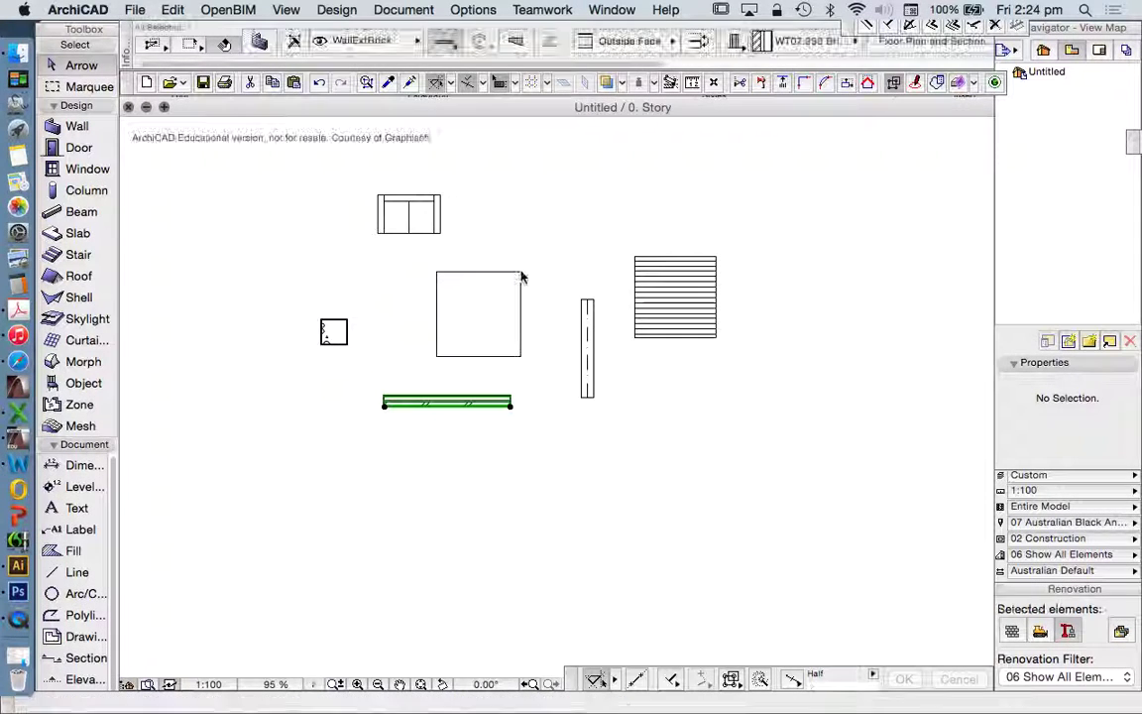
pyautogui.scroll(6, 416, 342)
pyautogui.click(481, 368)
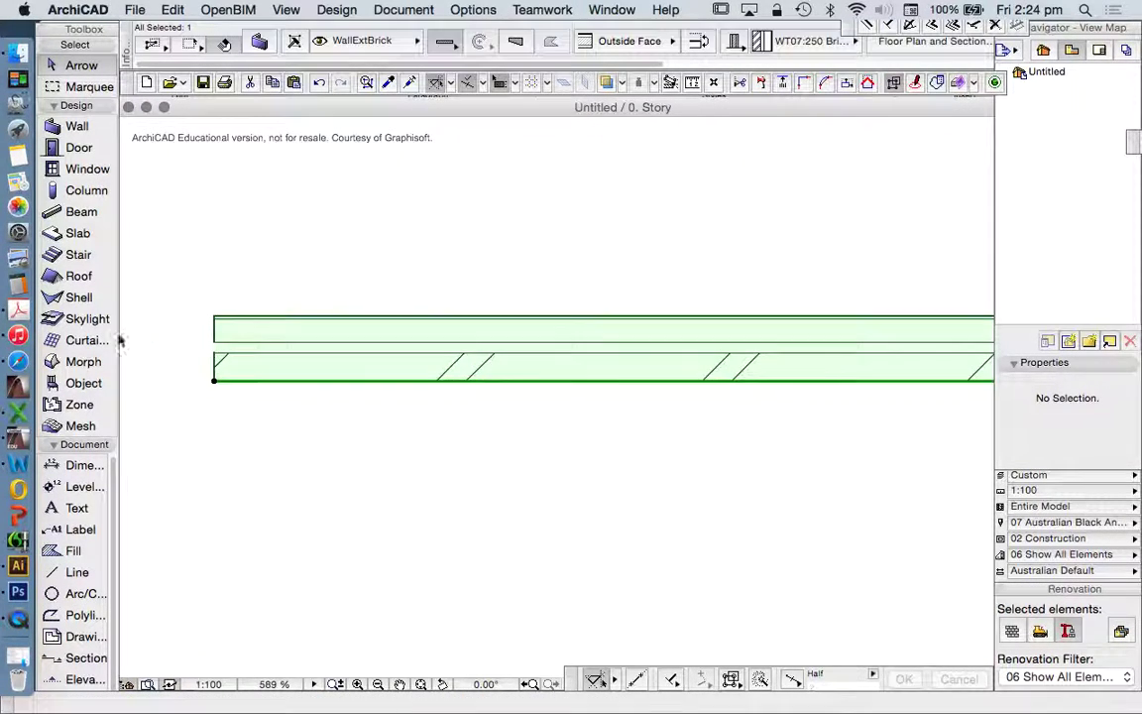
pyautogui.scroll(2, 139, 335)
pyautogui.click(206, 369)
pyautogui.scroll(5, 235, 375)
pyautogui.click(330, 431)
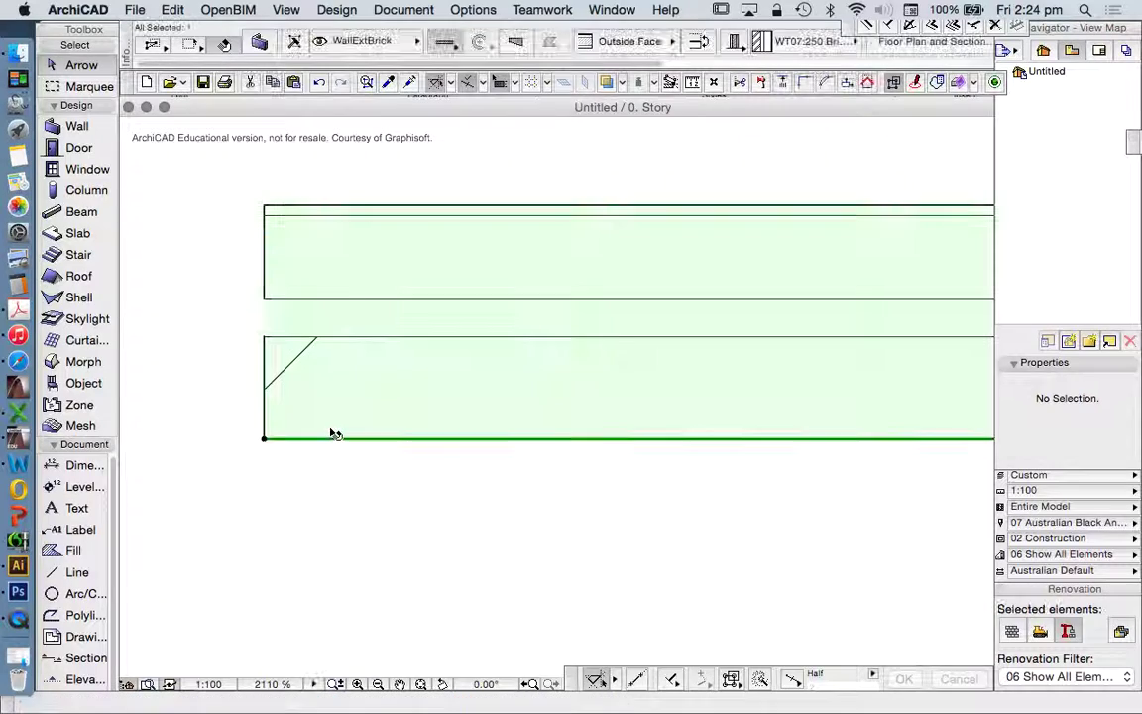
# Pick up the brick wall's settings as wall defaults and open its WT07:250 Brick Veneer composite structure.
pyautogui.keyDown('alt'); pyautogui.click(371, 413); pyautogui.keyUp('alt')
pyautogui.press('Escape')
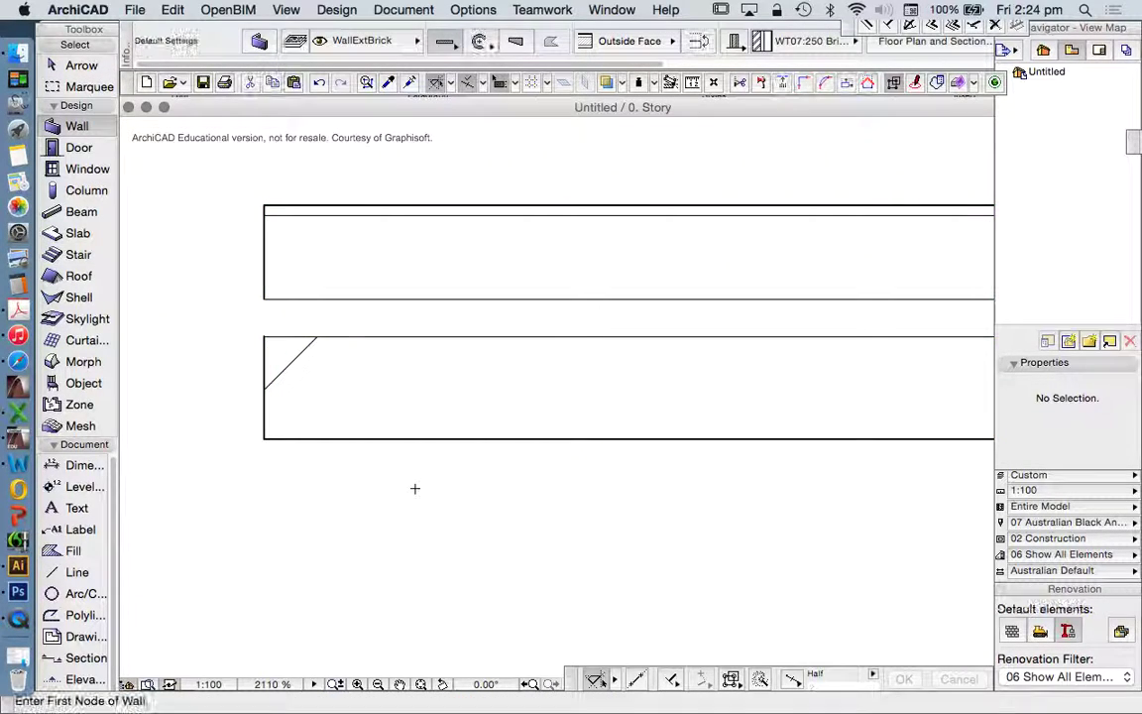
pyautogui.click(485, 10)
pyautogui.moveTo(634, 31)
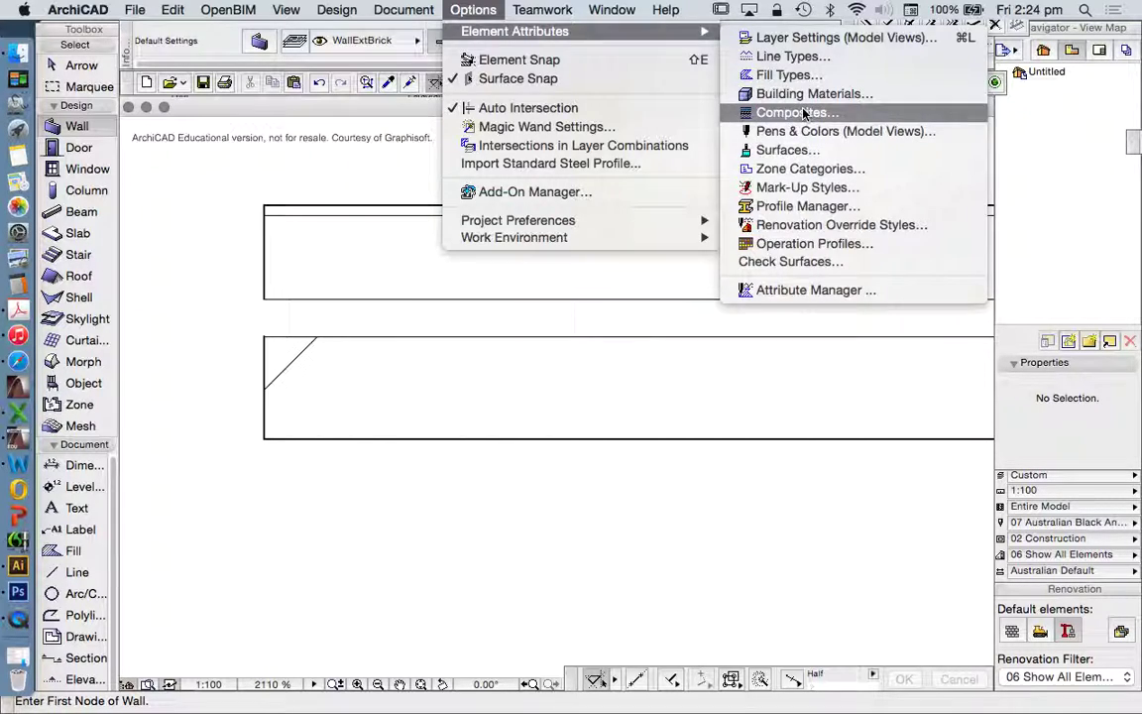
pyautogui.click(803, 114)
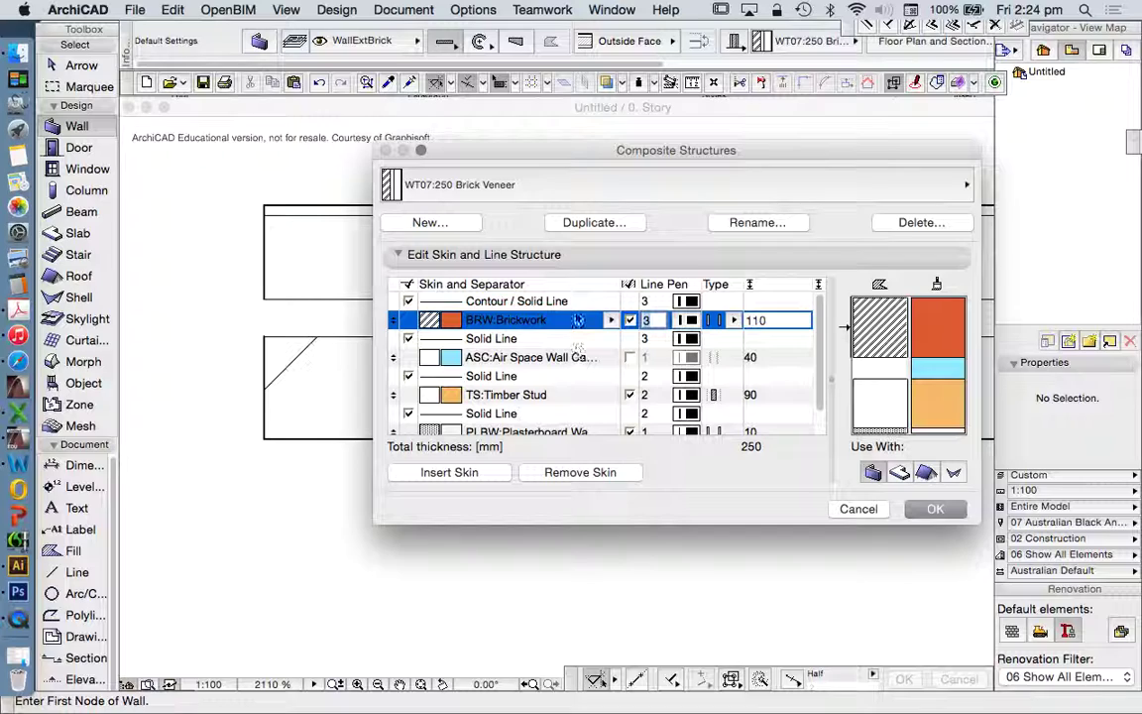
# Examine the air space, timber stud and plasterboard skins of the brick veneer composite, and close its settings without changes.
pyautogui.click(543, 363)
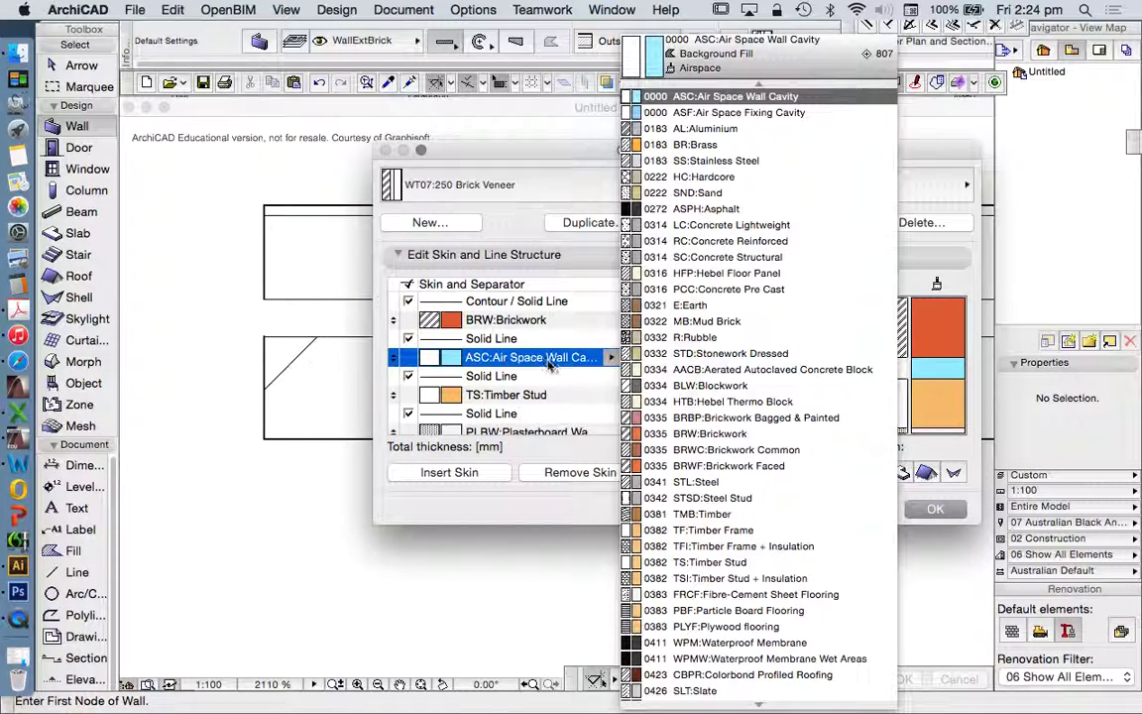
pyautogui.click(508, 522)
pyautogui.click(541, 399)
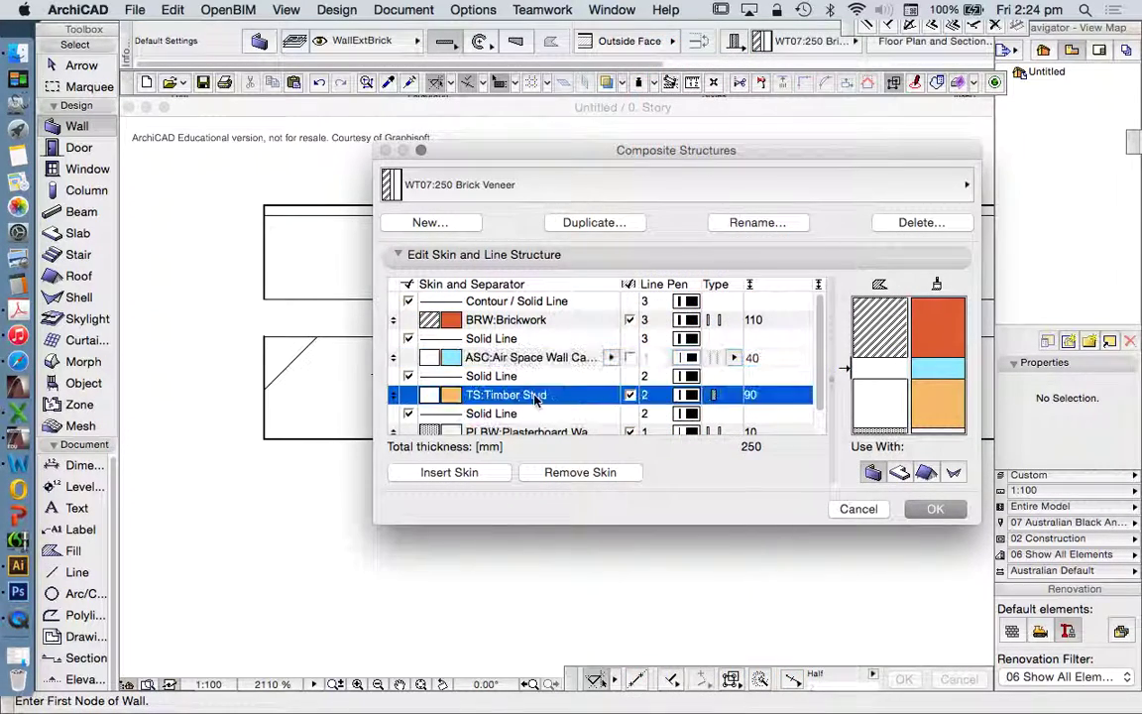
pyautogui.click(543, 507)
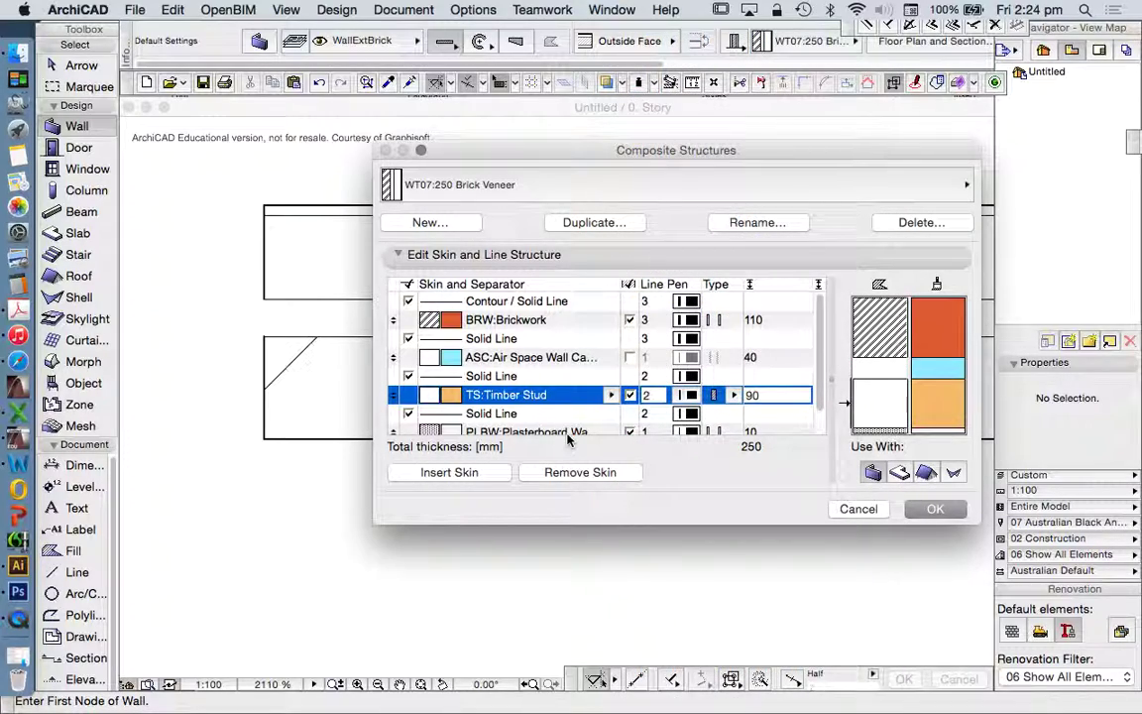
pyautogui.click(562, 426)
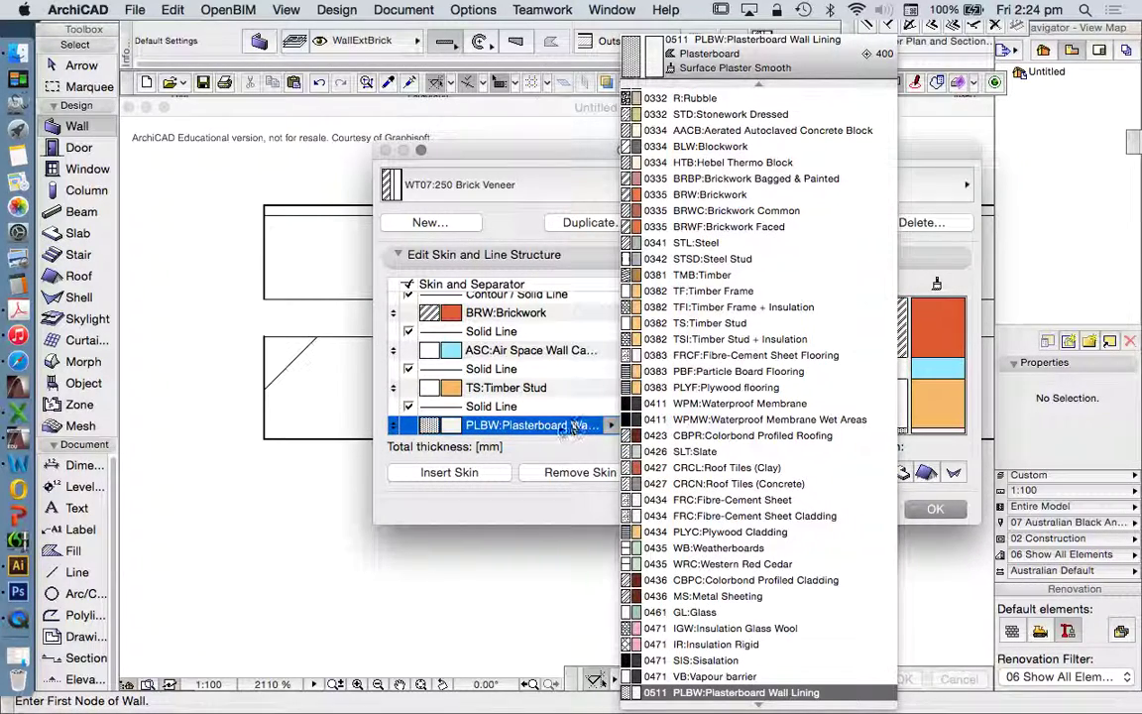
pyautogui.click(543, 509)
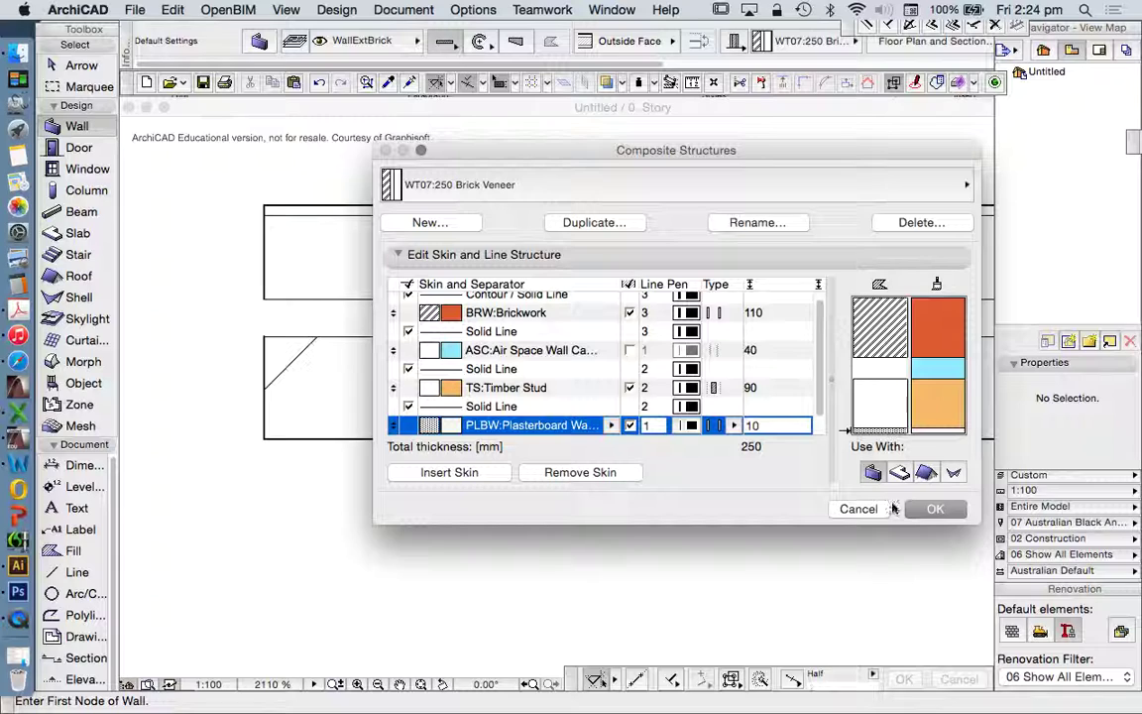
pyautogui.click(861, 513)
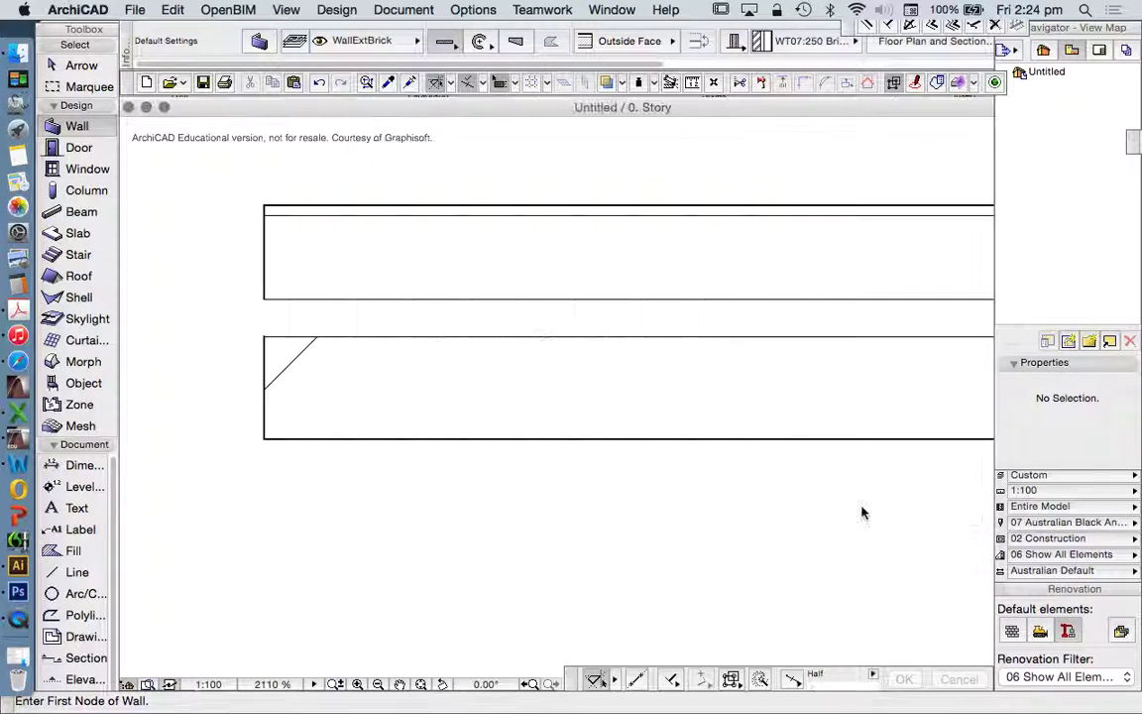
# Open the building materials settings and display the fill and surface of BRW:Brickwork.
pyautogui.click(474, 10)
pyautogui.moveTo(514, 31)
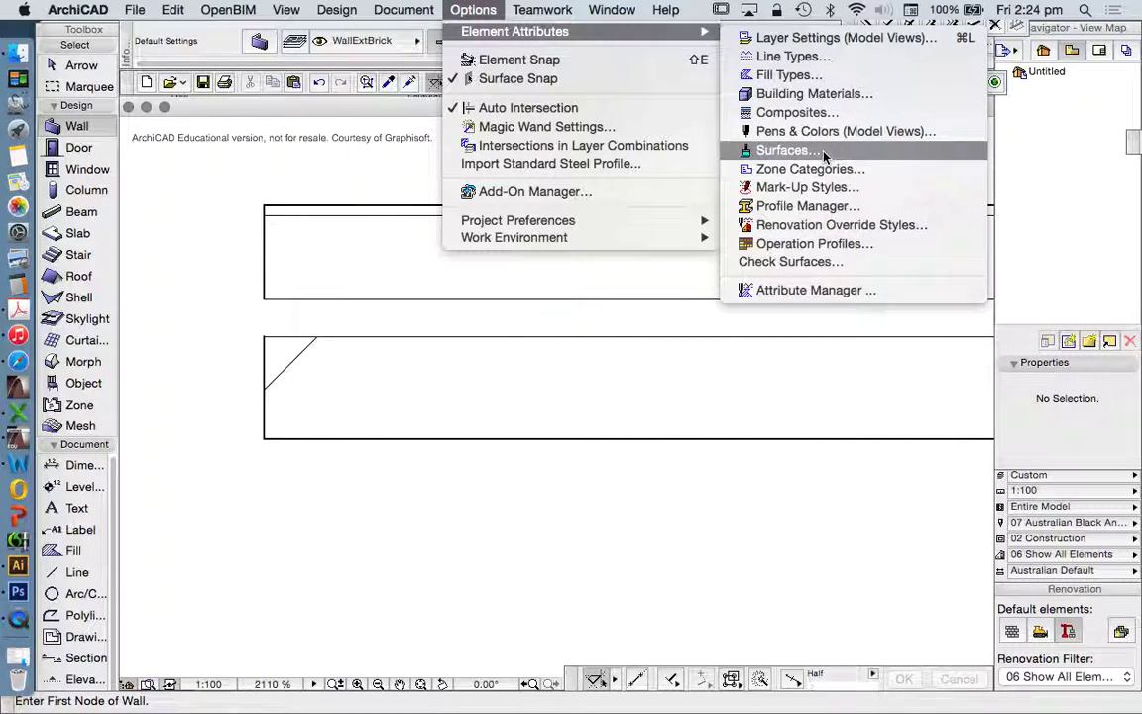
pyautogui.click(820, 94)
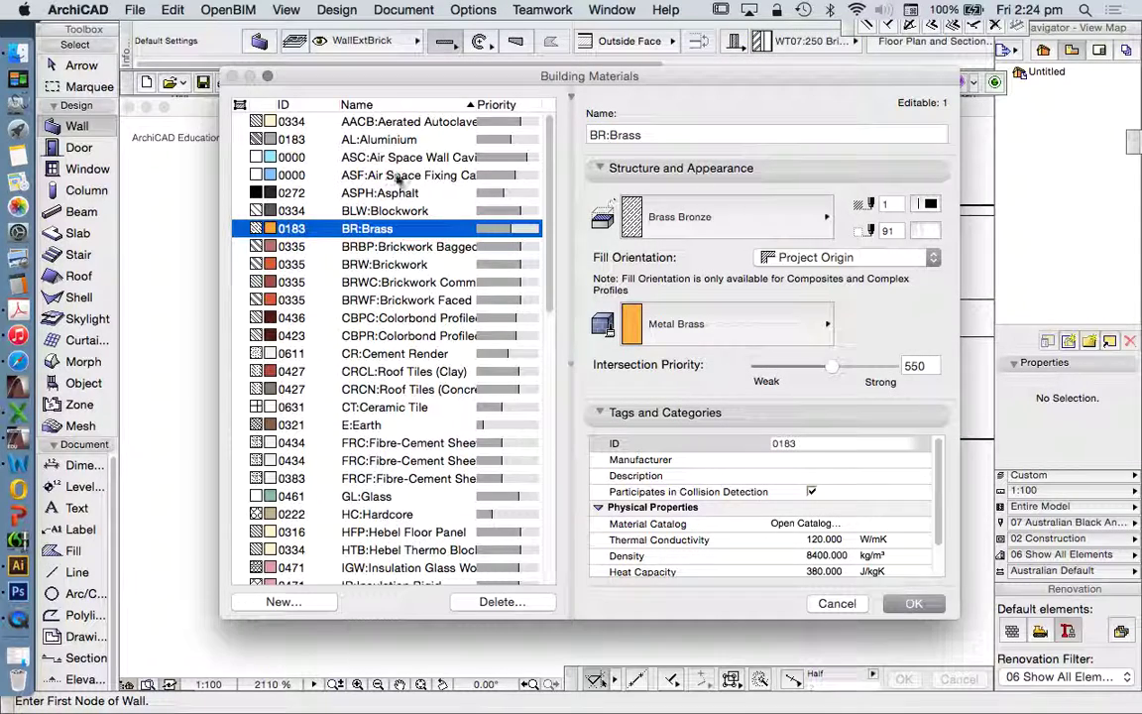
pyautogui.click(400, 265)
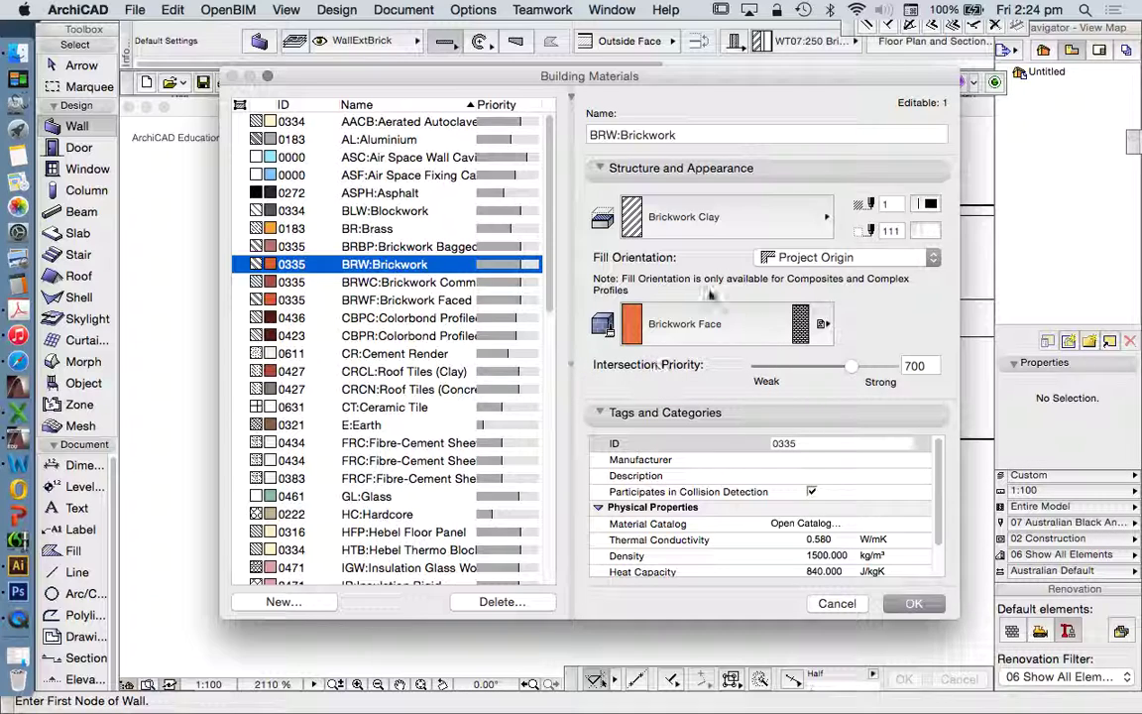
# Browse the available surfaces and cut fills for the BRW:Brickwork building material, and close its settings without changes.
pyautogui.scroll(-1, 781, 444)
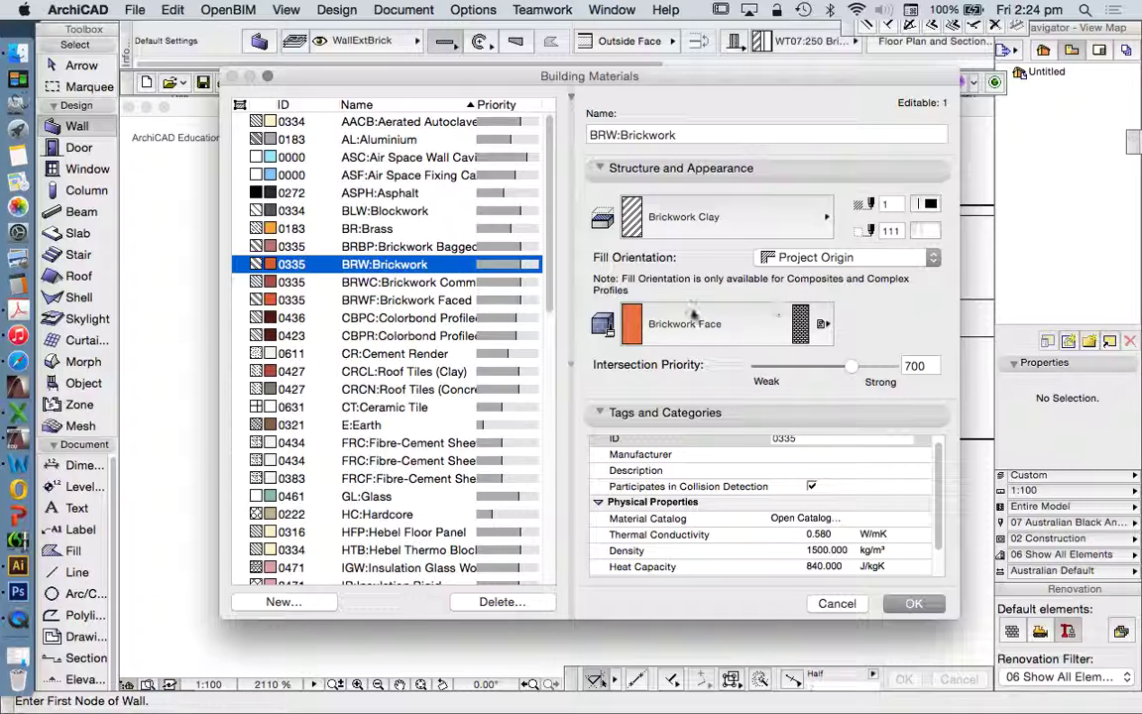
pyautogui.click(694, 323)
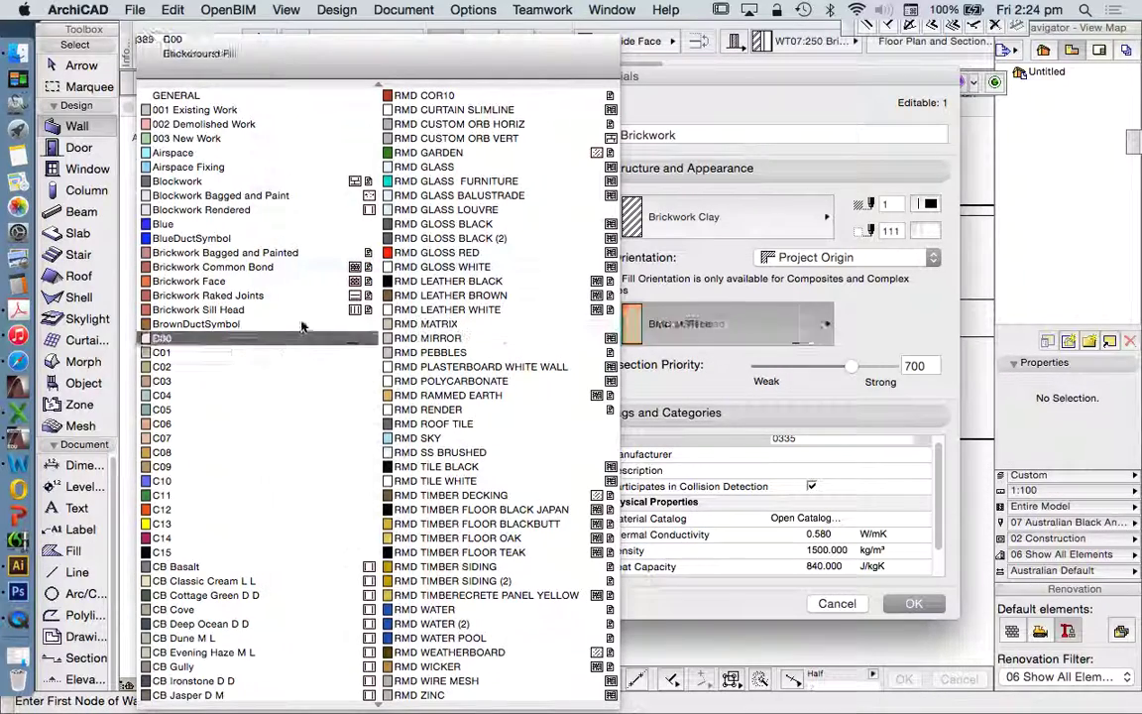
pyautogui.click(850, 330)
pyautogui.click(725, 210)
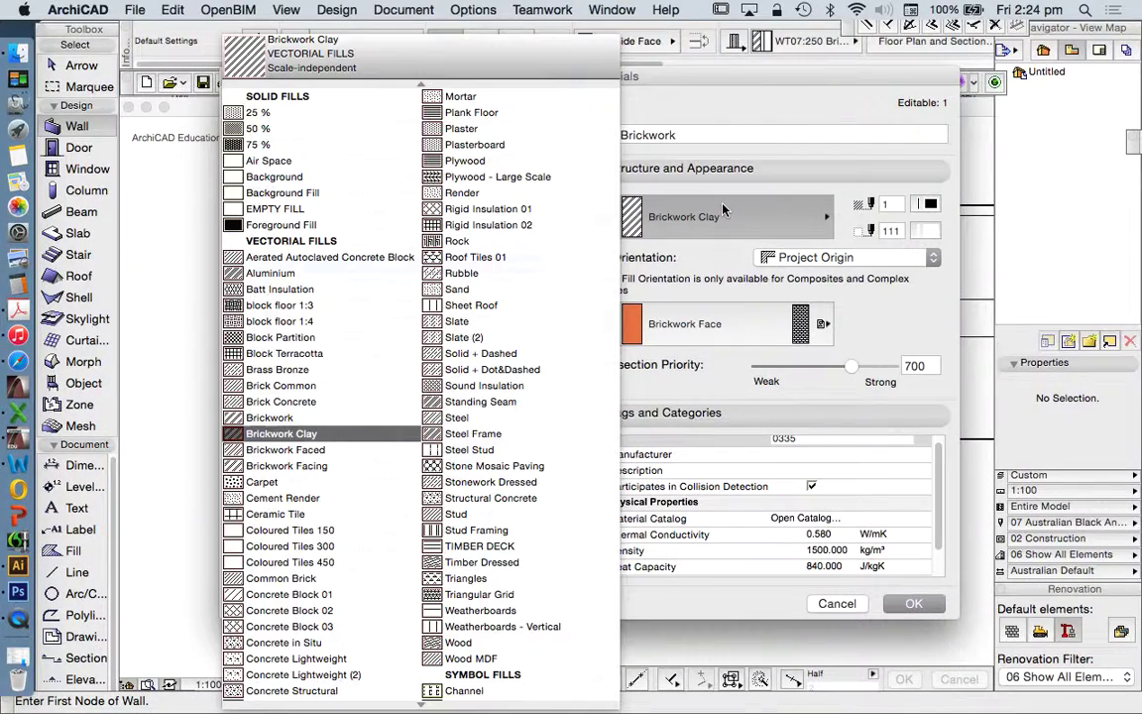
pyautogui.click(846, 608)
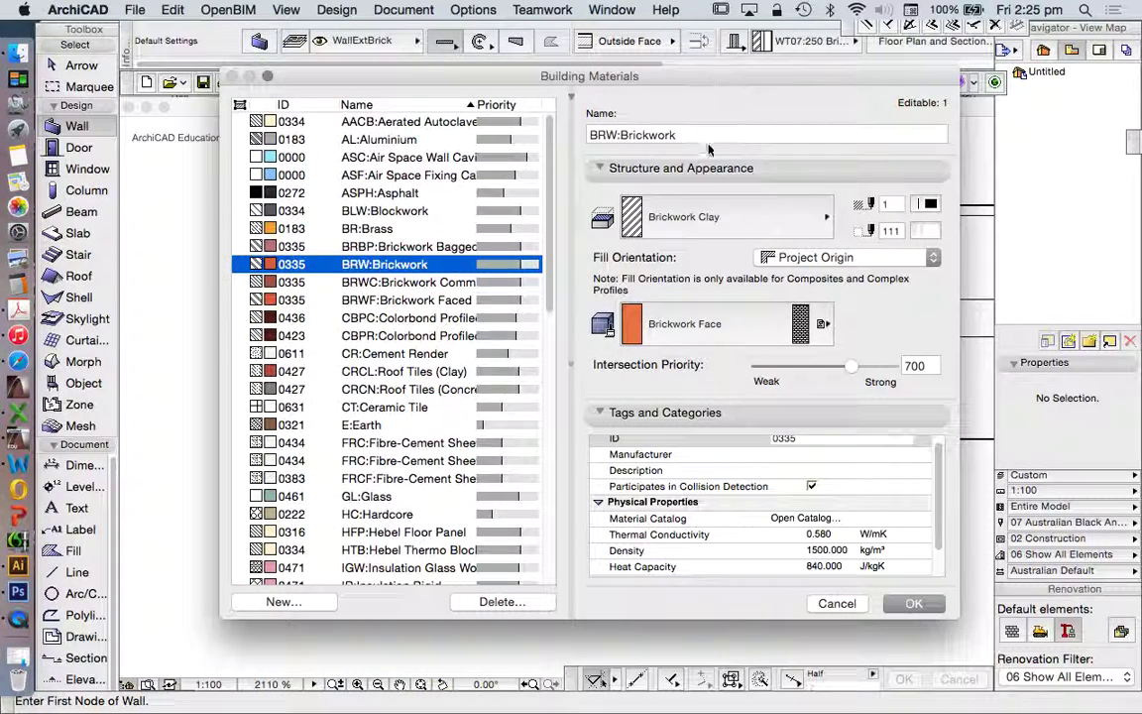
pyautogui.click(837, 603)
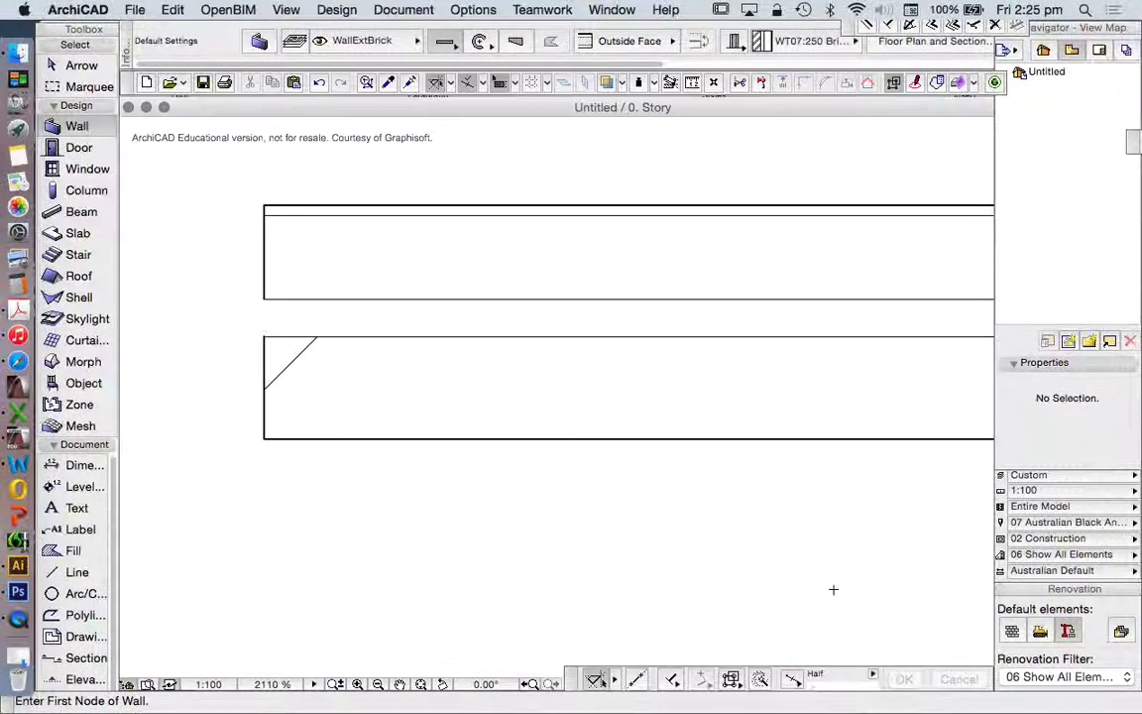
# Show only the brick wall from the floor plan in 3D and fit it in the view.
pyautogui.scroll(-5, 247, 318)
pyautogui.scroll(-5, 512, 457)
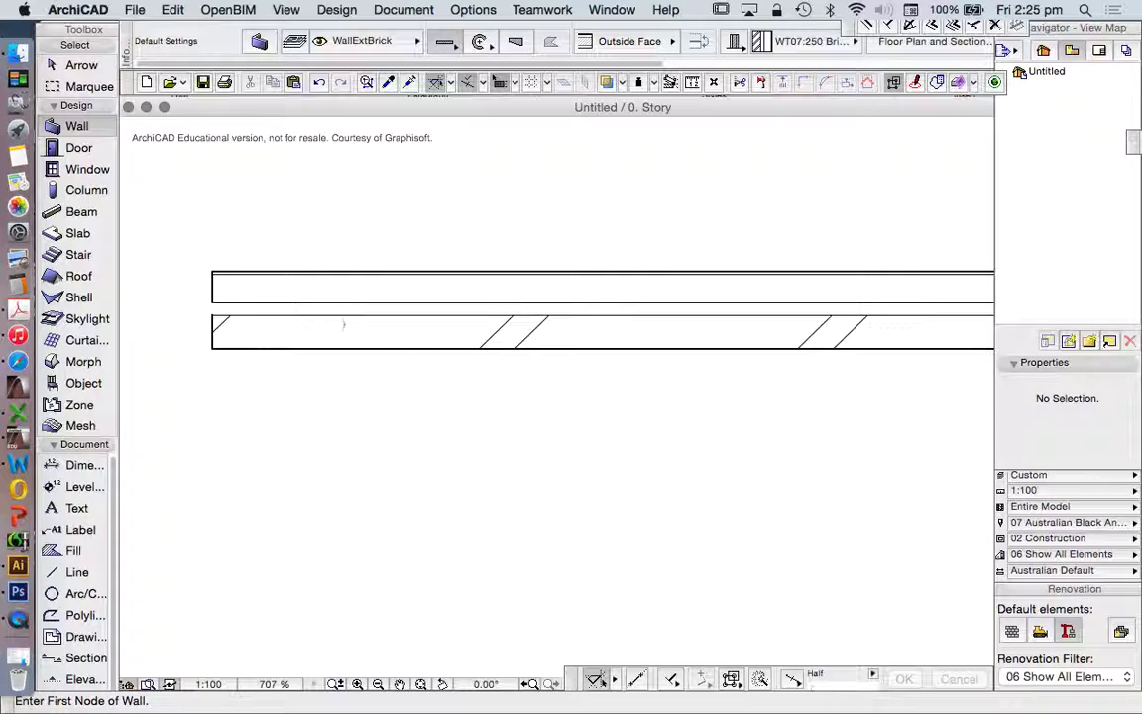
pyautogui.click(82, 65)
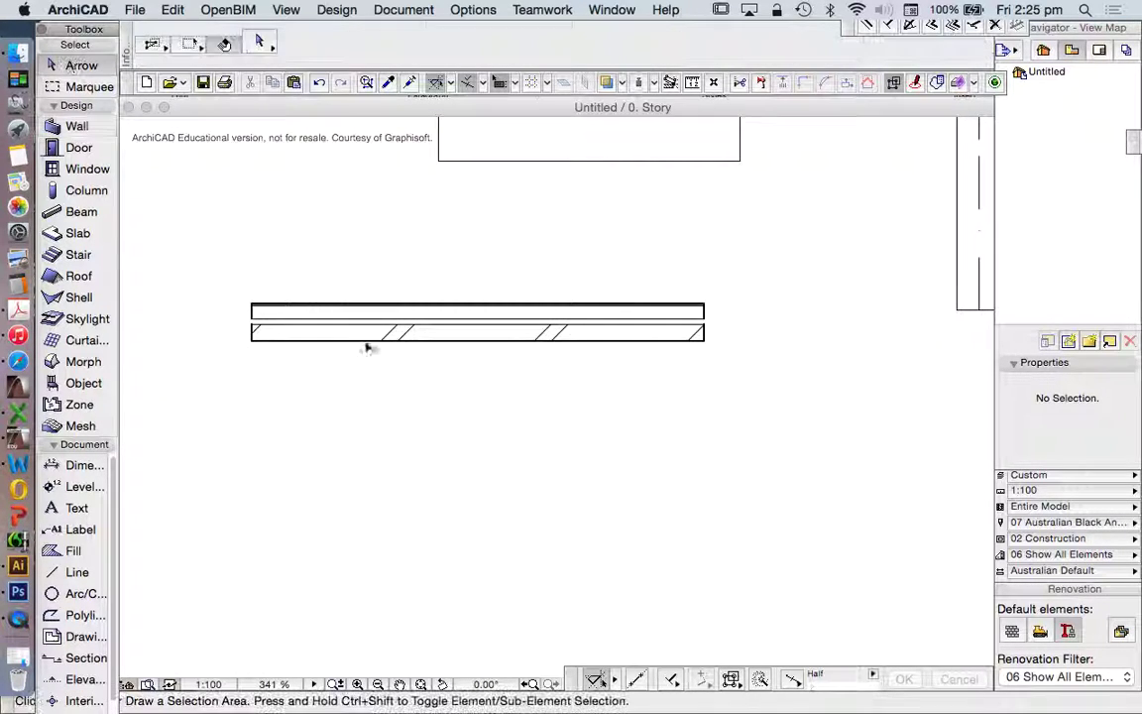
pyautogui.scroll(-3, 417, 372)
pyautogui.moveTo(474, 428); pyautogui.dragTo(278, 301)
pyautogui.rightClick(309, 294)
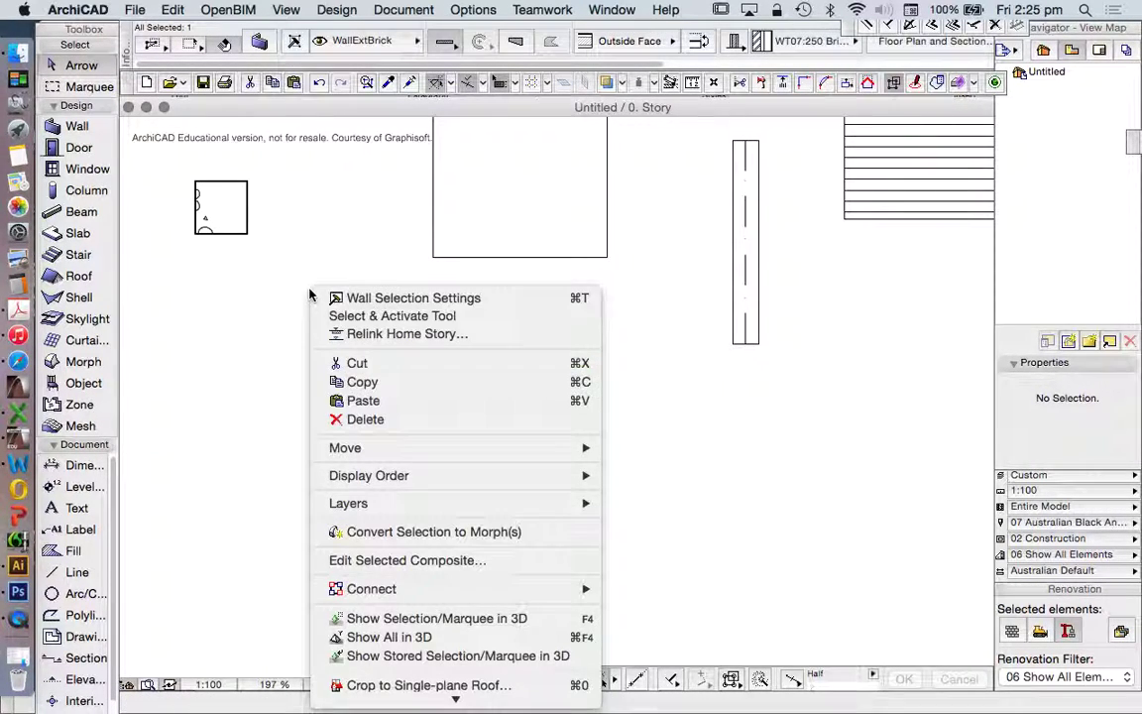
pyautogui.click(436, 638)
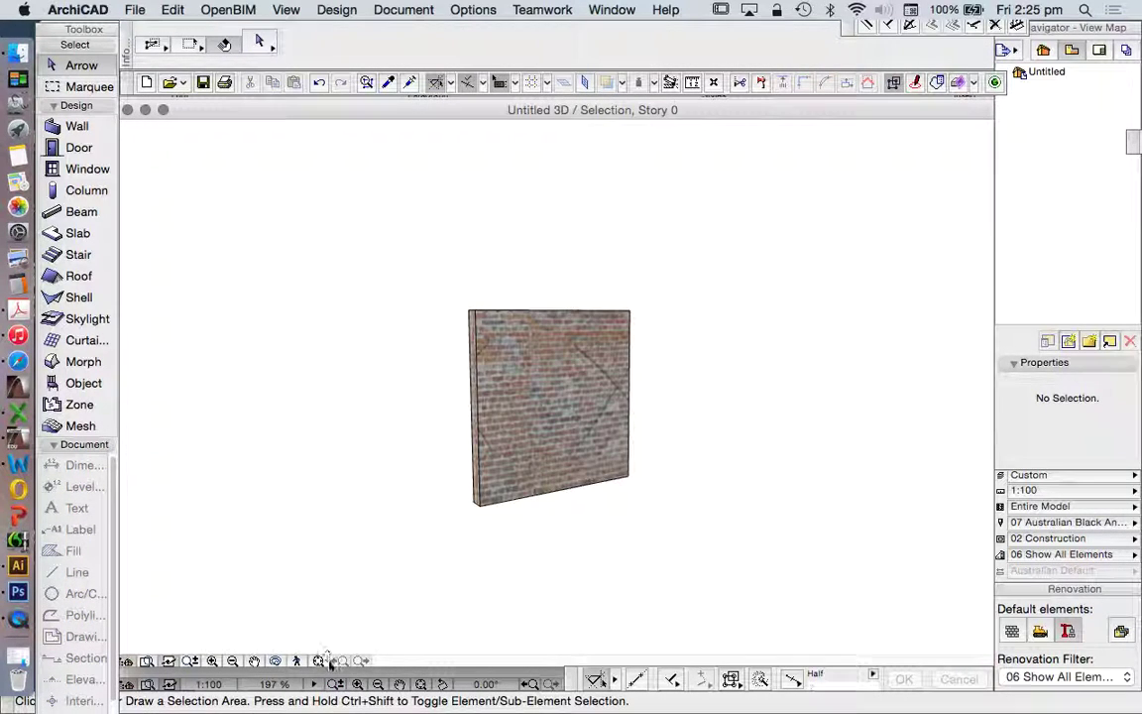
pyautogui.click(321, 661)
pyautogui.click(417, 492)
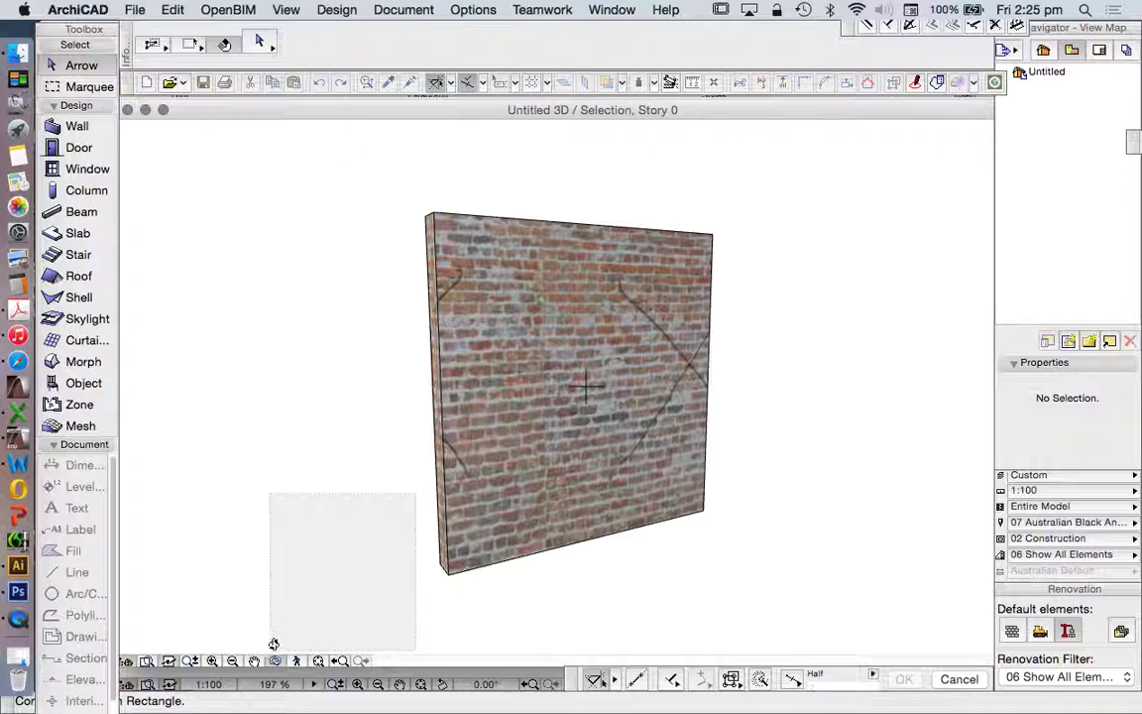
pyautogui.click(283, 619)
# Turn off the RMD BRICK OLD surface overrides in the brick wall's settings and deselect the wall.
pyautogui.click(575, 317)
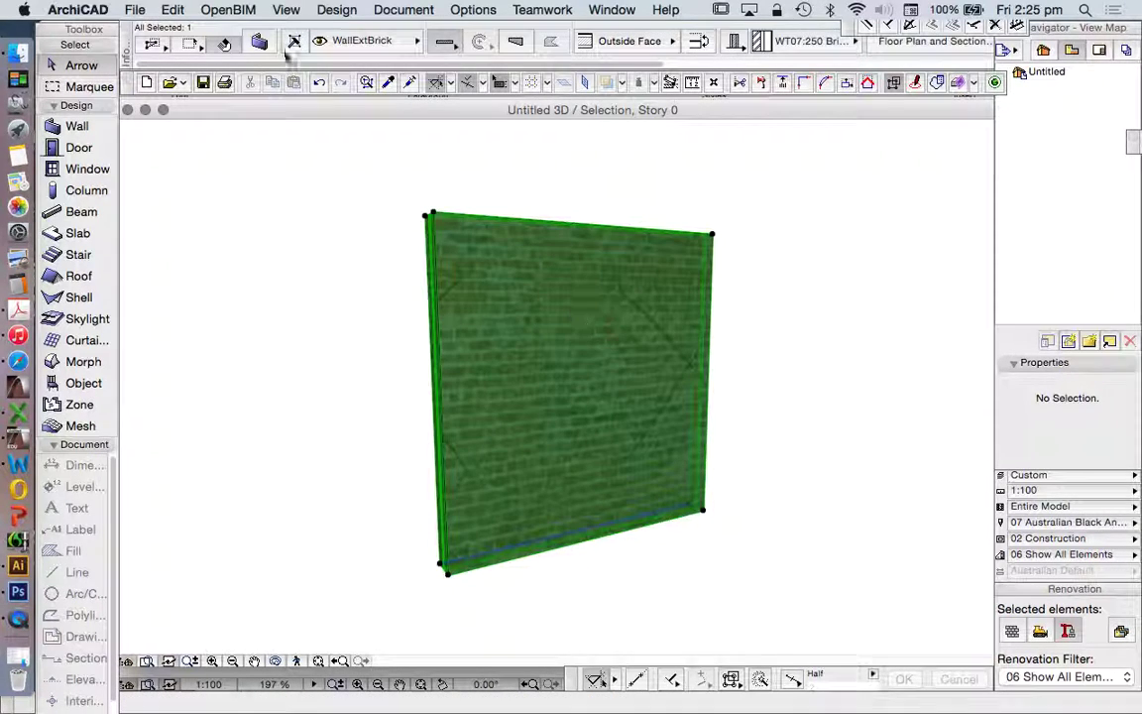
pyautogui.click(259, 44)
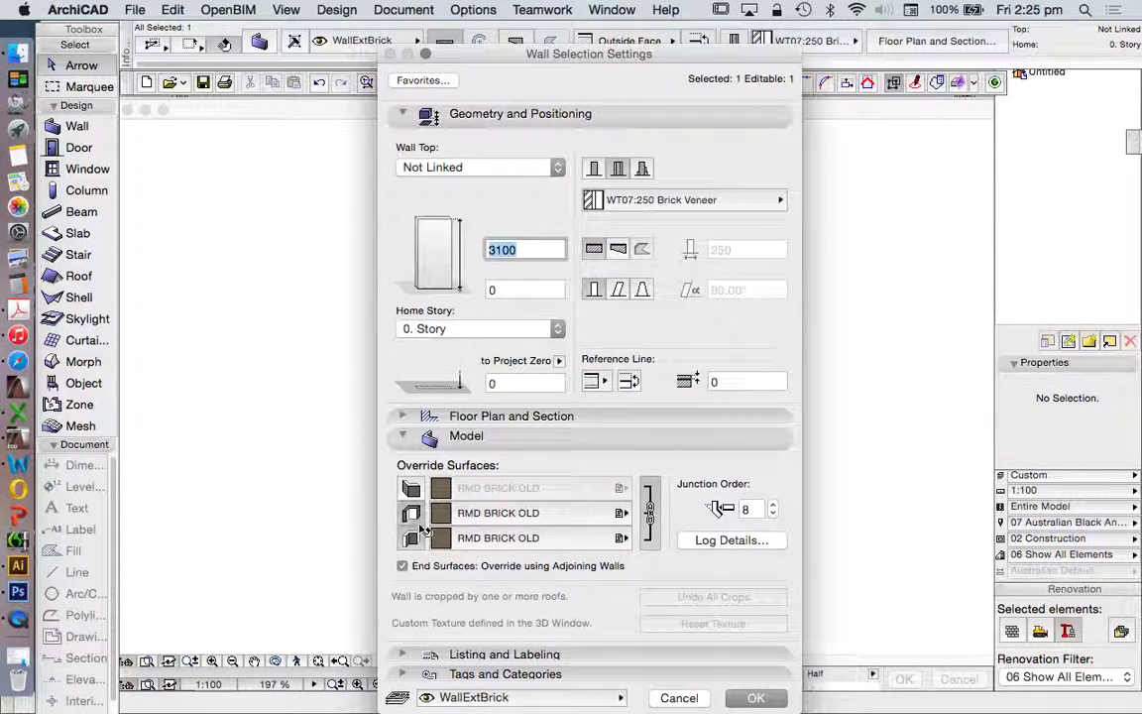
pyautogui.click(419, 542)
pyautogui.click(759, 693)
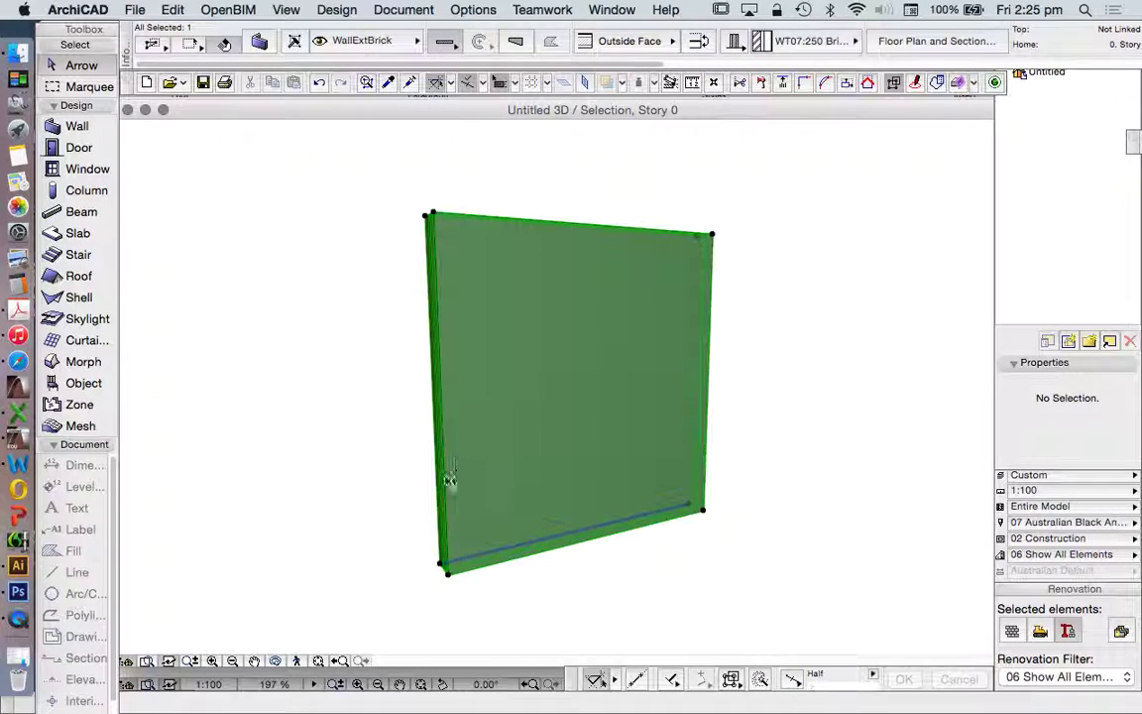
pyautogui.press('Escape')
# Examine the material surfaces of the layers exposed at the wall's end in 3D, and close the 3D window.
pyautogui.click(277, 664)
pyautogui.moveTo(431, 541); pyautogui.dragTo(544, 255)
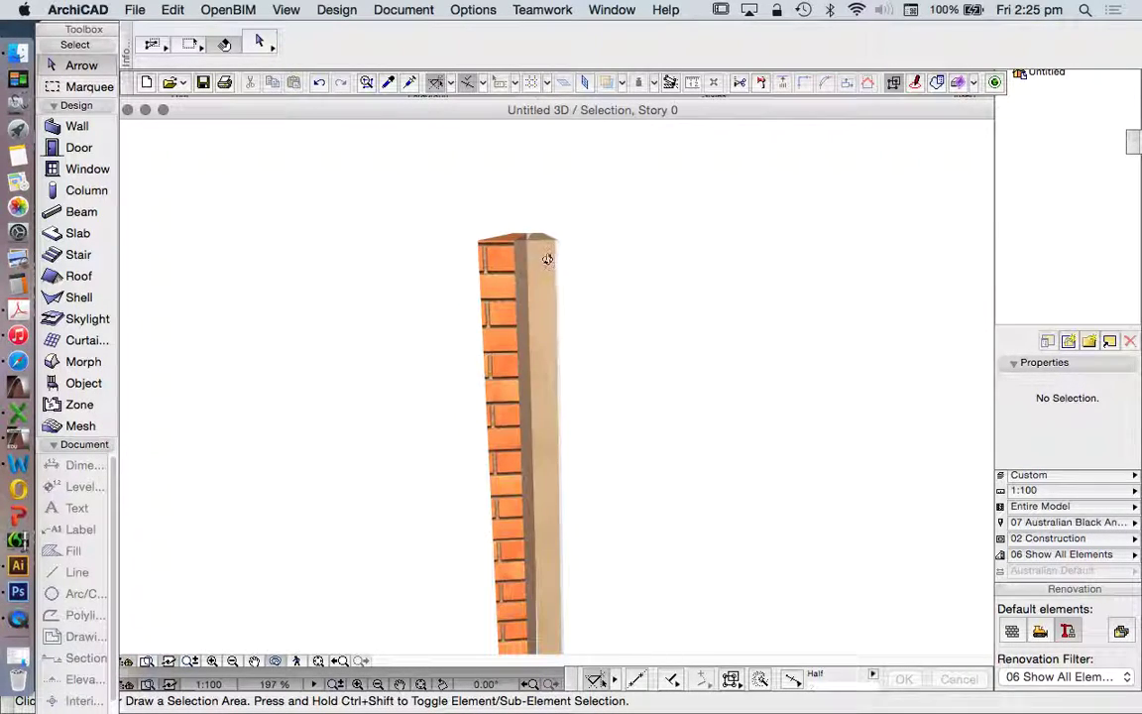
pyautogui.click(548, 250)
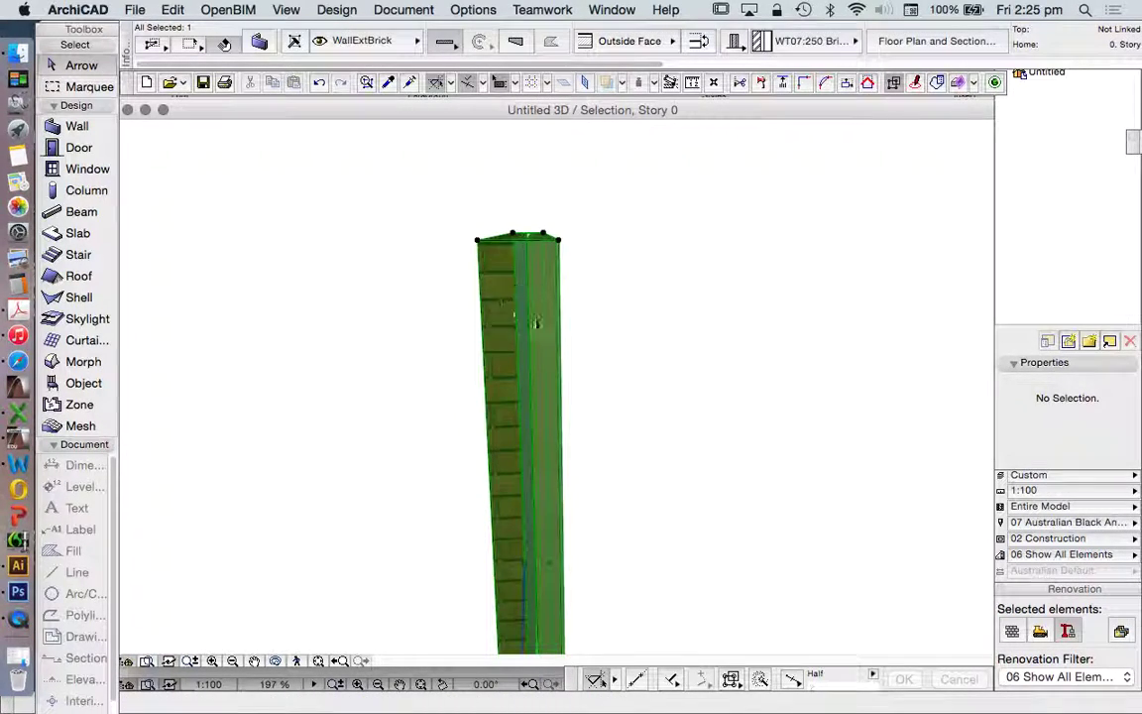
pyautogui.click(350, 619)
pyautogui.click(276, 663)
pyautogui.moveTo(388, 366); pyautogui.dragTo(479, 405)
pyautogui.scroll(10, 523, 304)
pyautogui.scroll(-8, 615, 254)
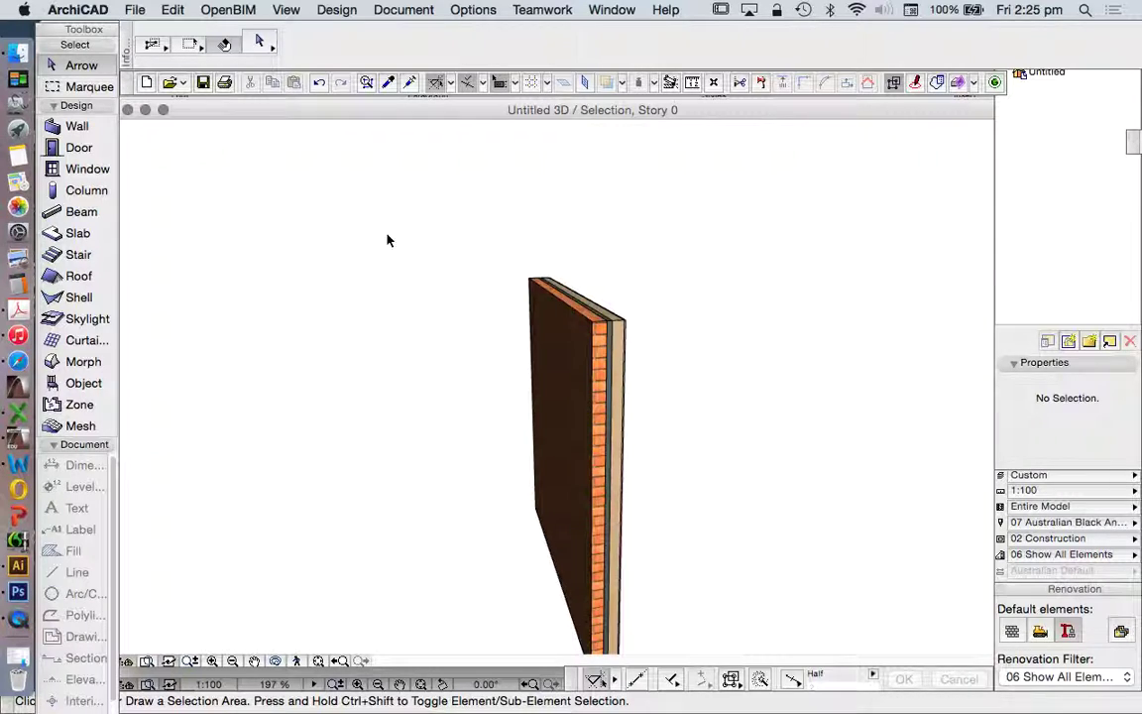
pyautogui.click(126, 109)
# Place section S/01 vertically across the brick wall on the floor plan, facing right, and open the section view.
pyautogui.scroll(-1, 78, 639)
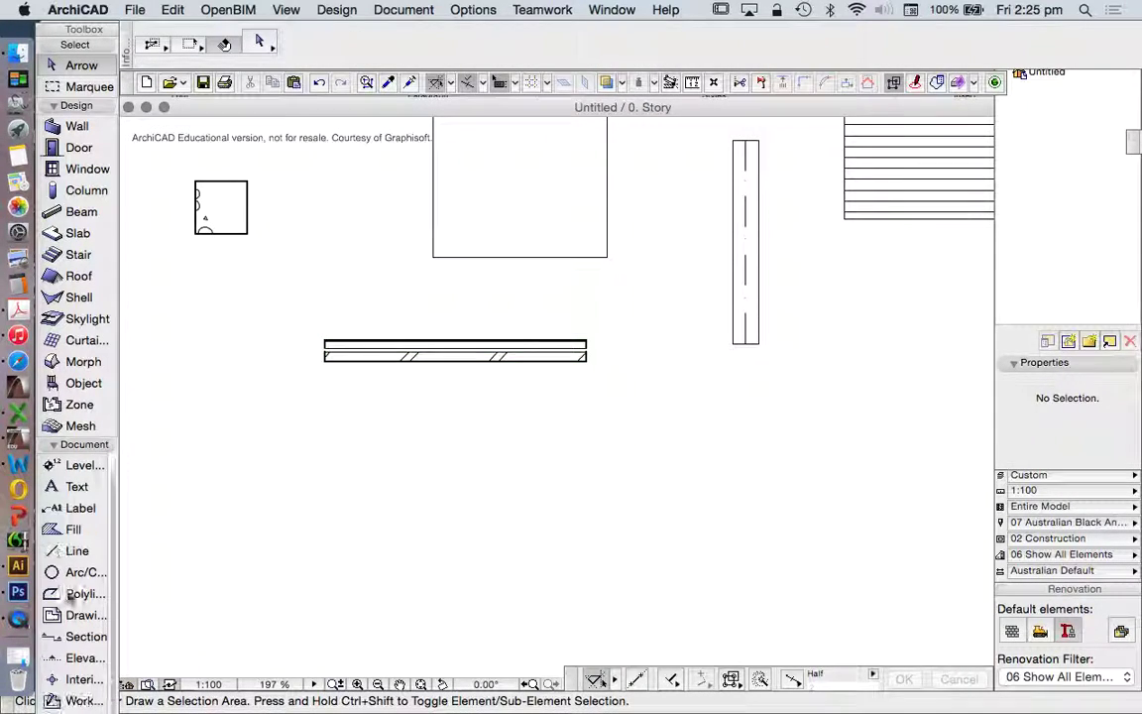
pyautogui.click(86, 636)
pyautogui.click(442, 302)
pyautogui.click(442, 426)
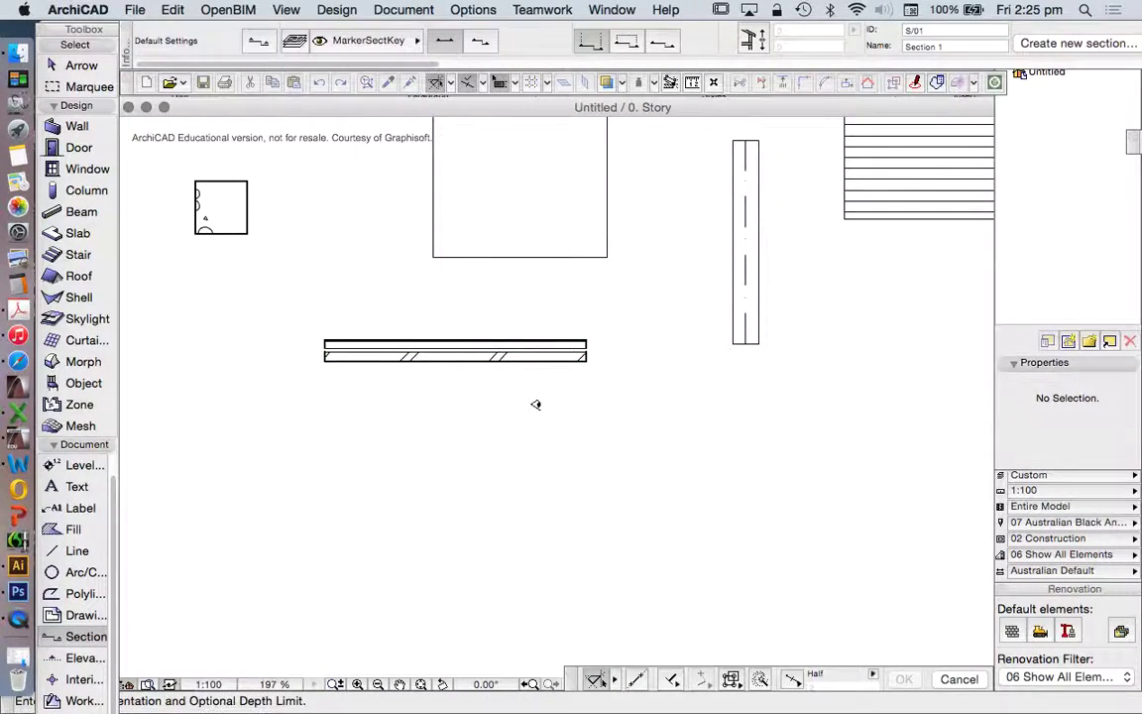
pyautogui.click(472, 323)
pyautogui.rightClick(555, 298)
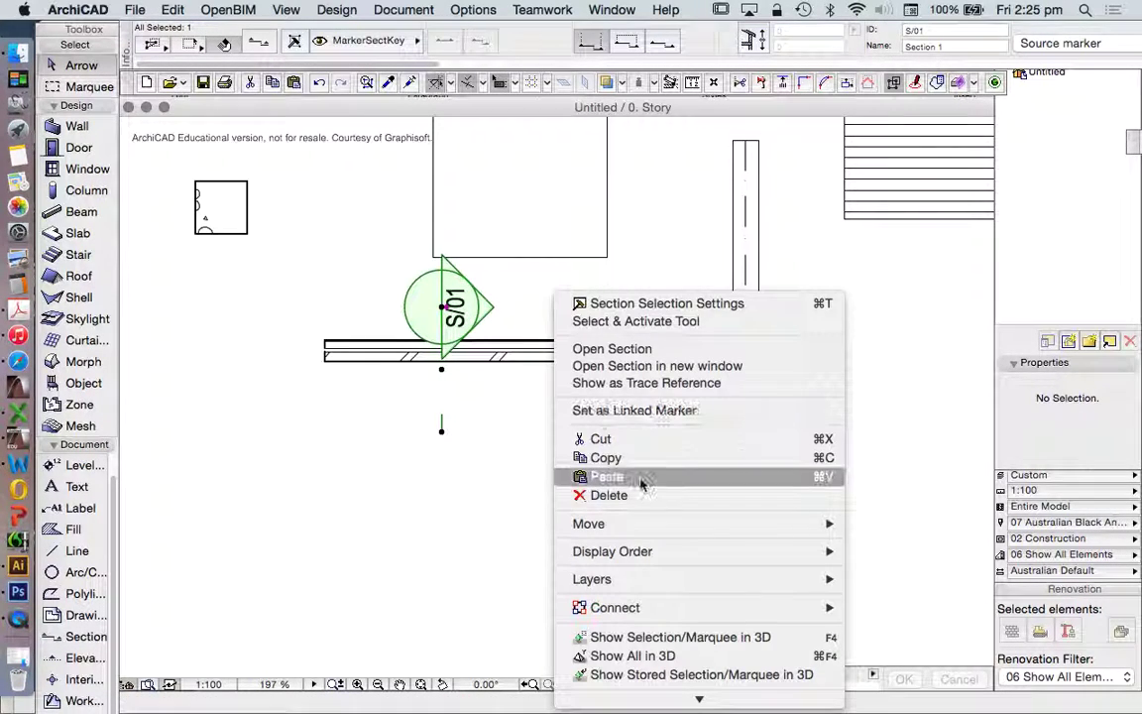
pyautogui.click(612, 349)
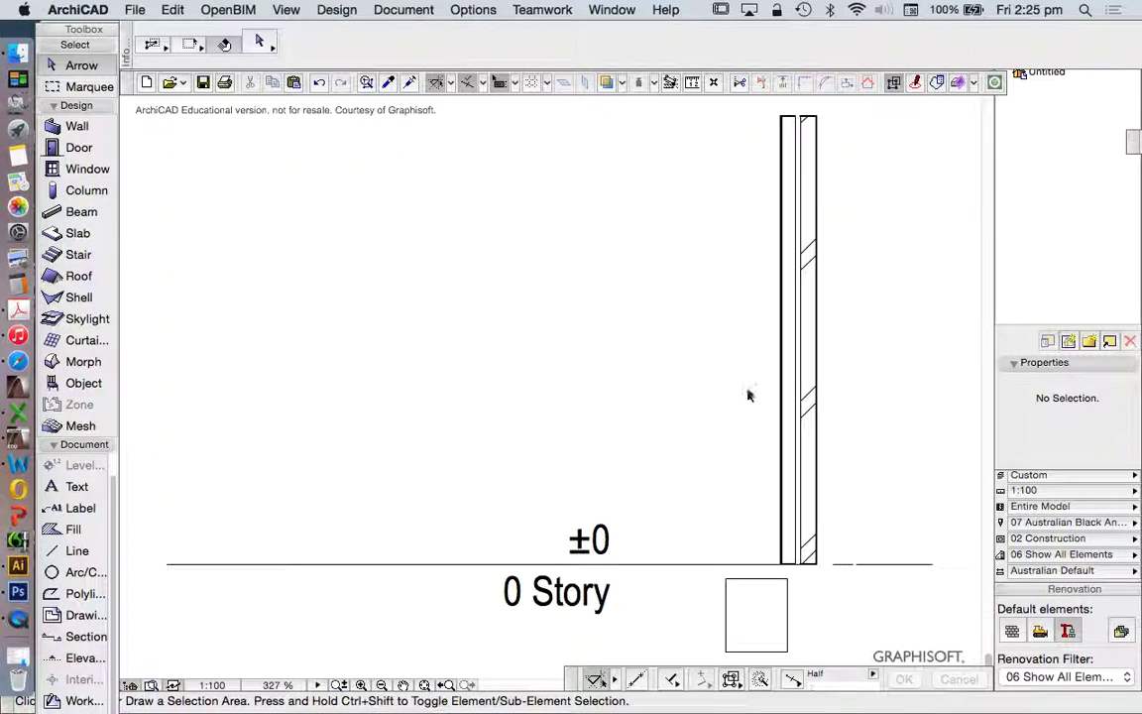
# Examine the wall's skins in the section and measure the plasterboard, timber stud, air space and brick thicknesses with trial lines, leaving none drawn.
pyautogui.scroll(3, 831, 404)
pyautogui.scroll(5, 803, 385)
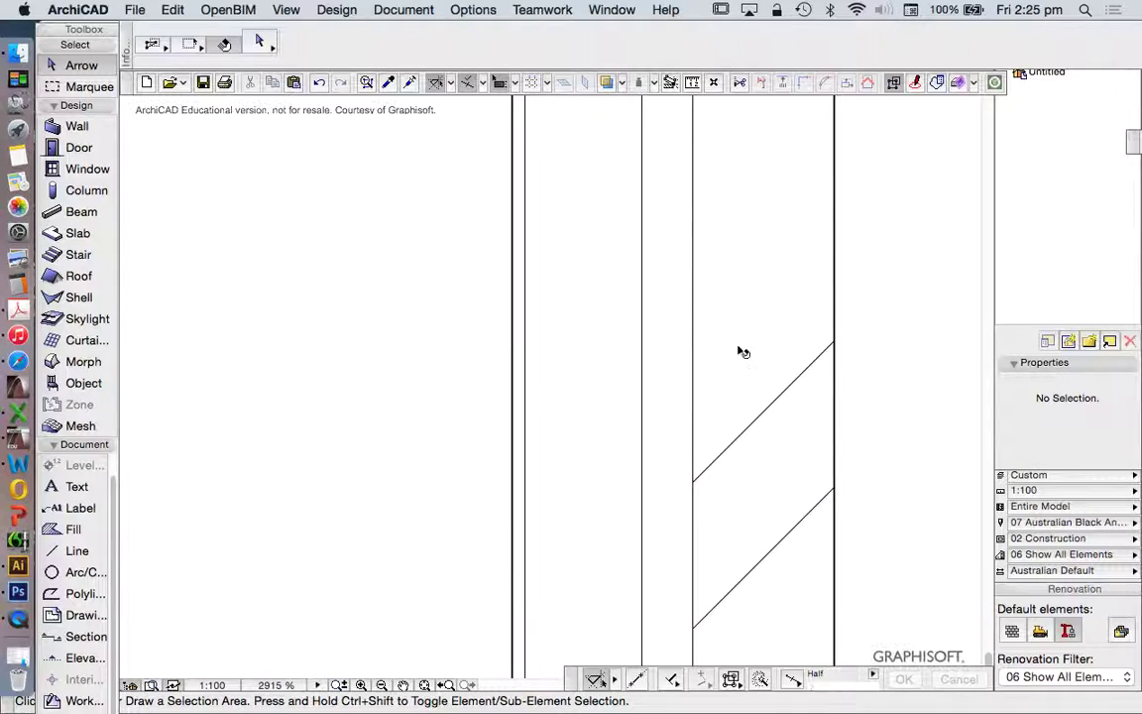
pyautogui.click(498, 343)
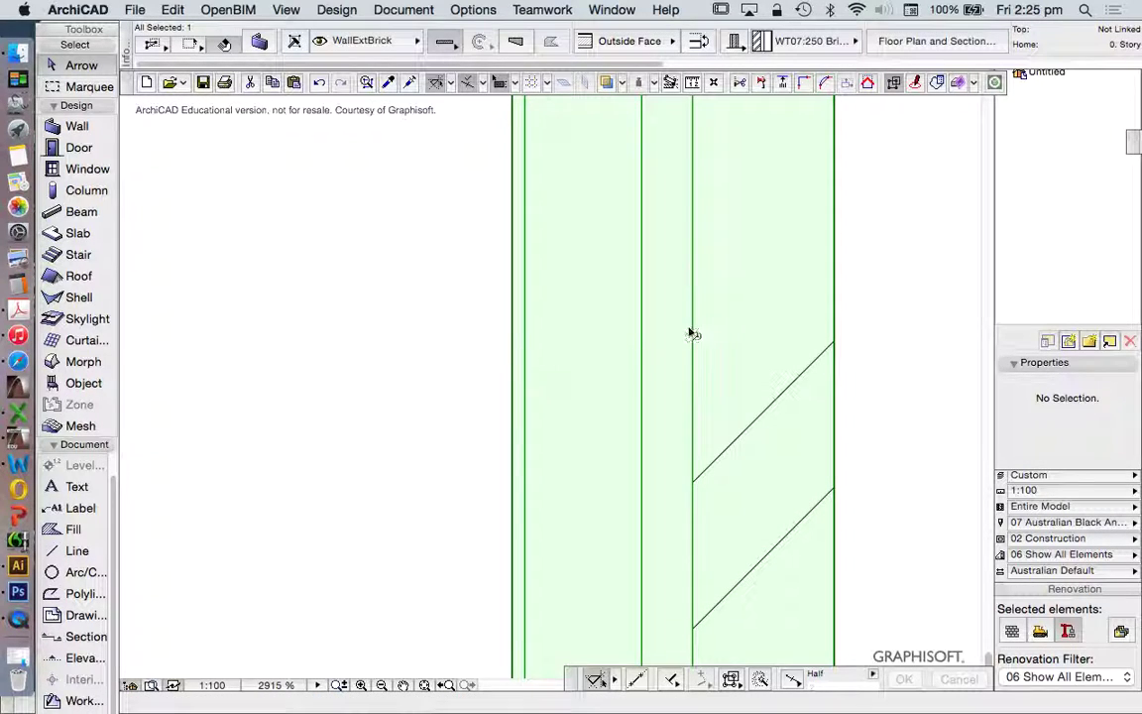
pyautogui.click(394, 447)
pyautogui.click(105, 550)
pyautogui.click(512, 413)
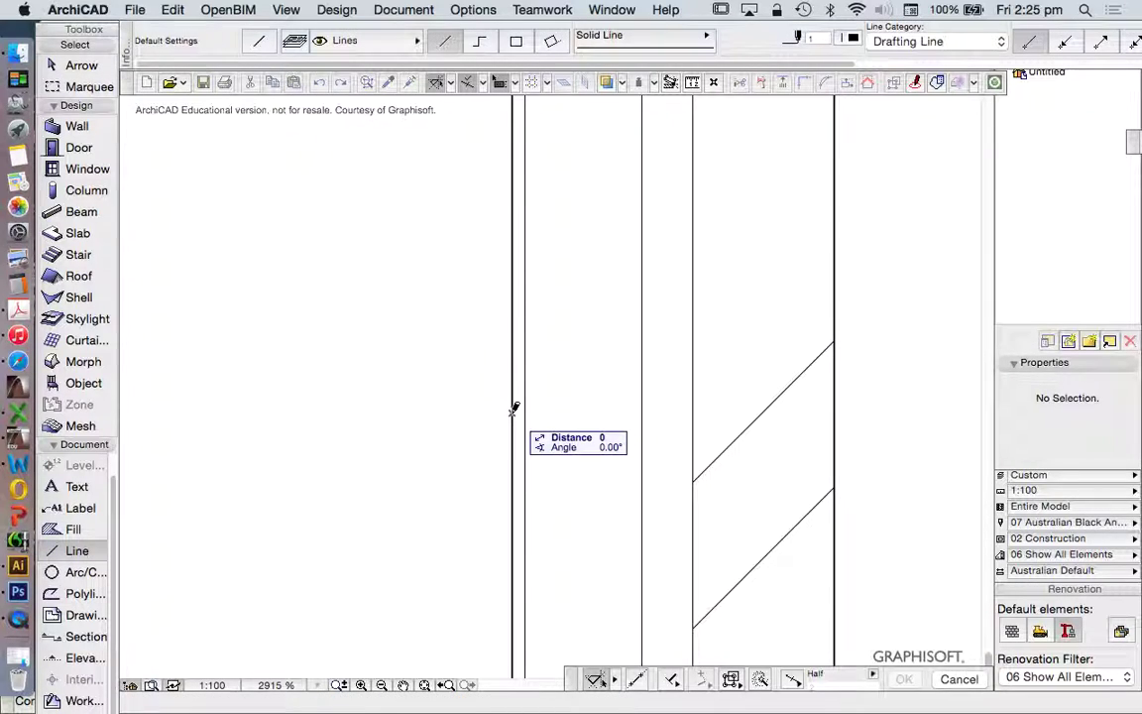
pyautogui.press('Escape')
pyautogui.click(523, 414)
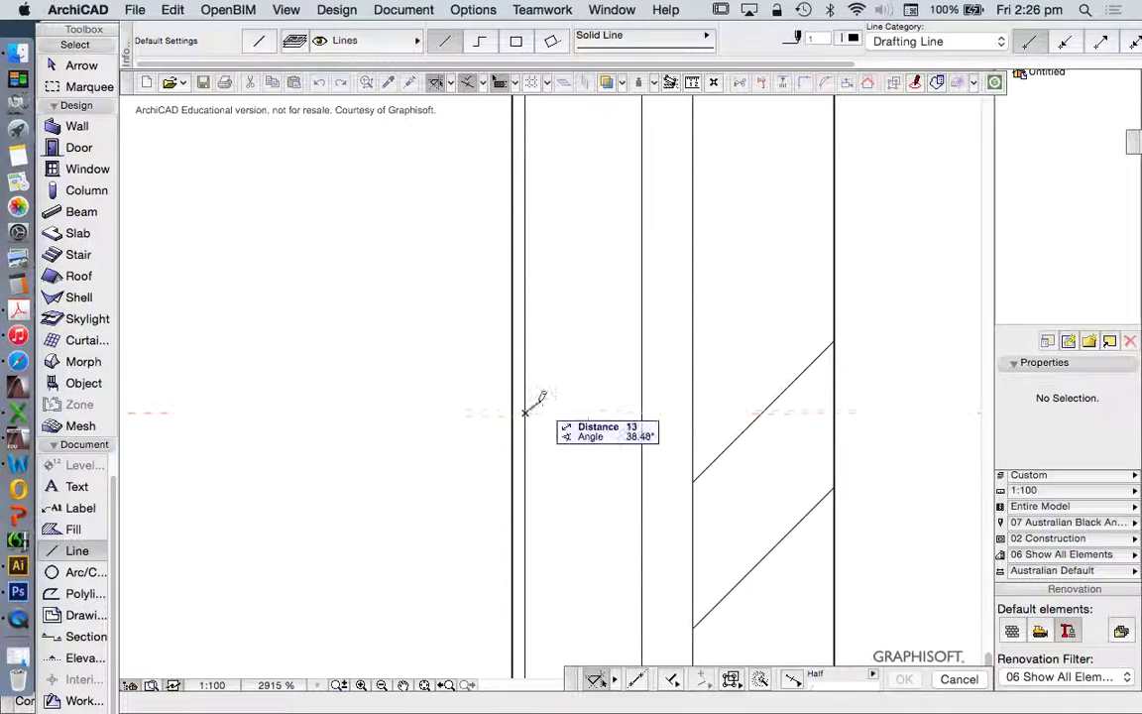
pyautogui.press('Escape')
pyautogui.click(642, 393)
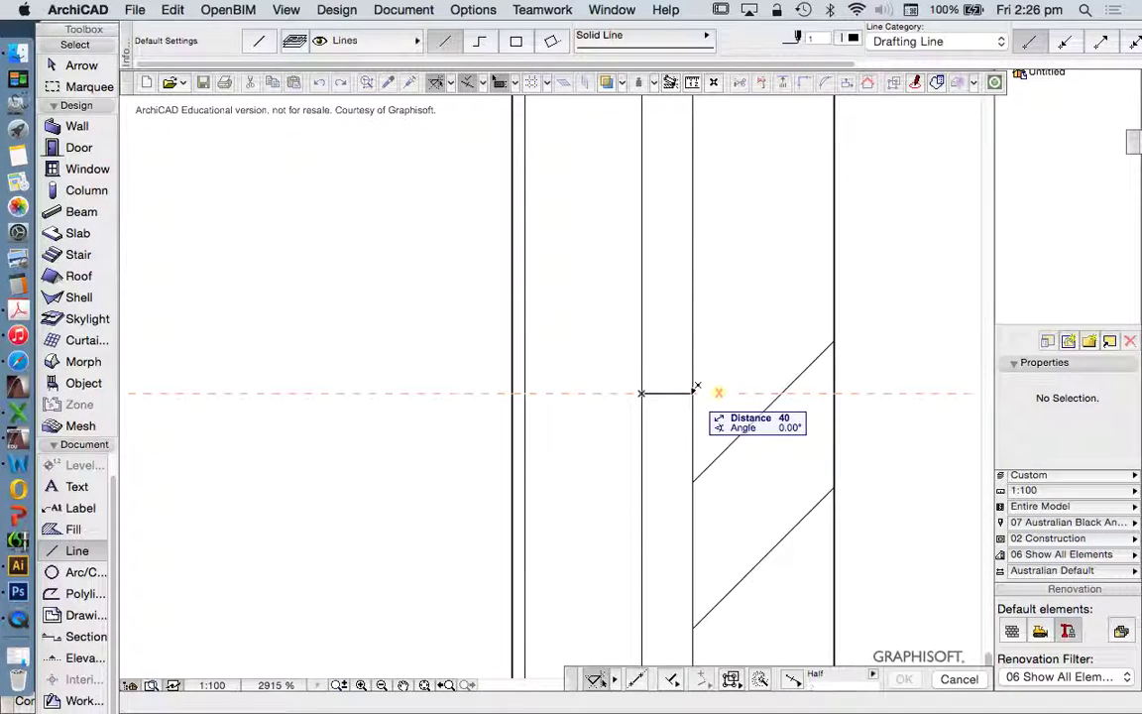
pyautogui.press('Escape')
pyautogui.click(693, 385)
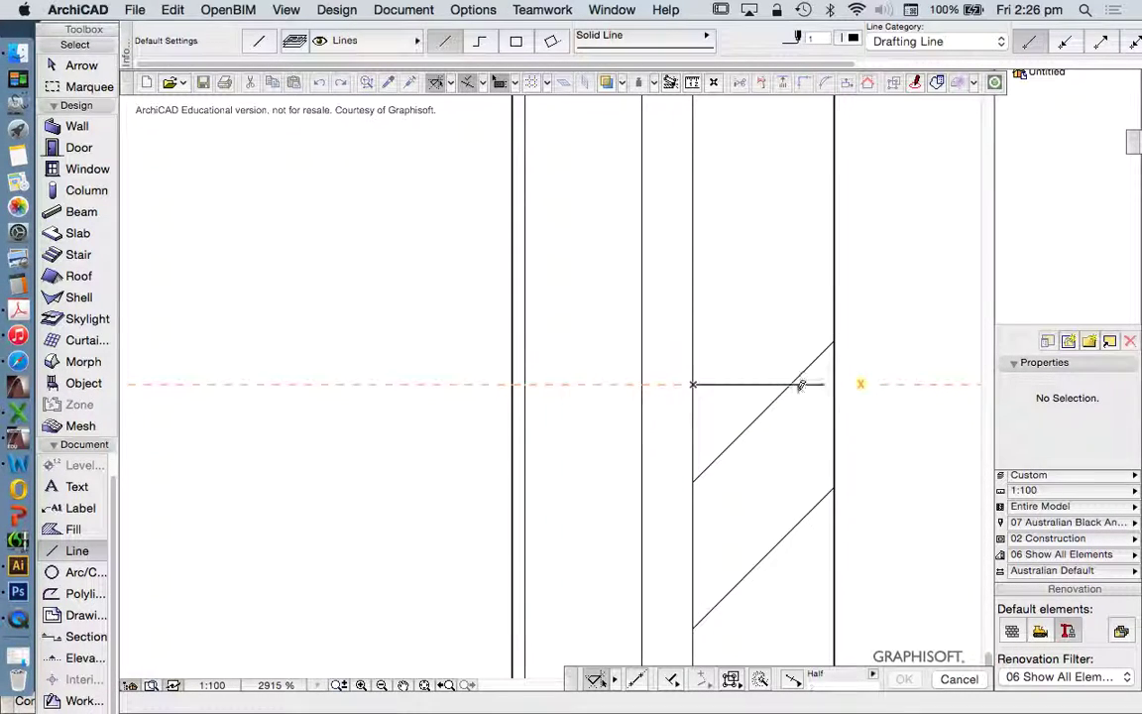
pyautogui.scroll(-10, 800, 384)
pyautogui.press('Escape')
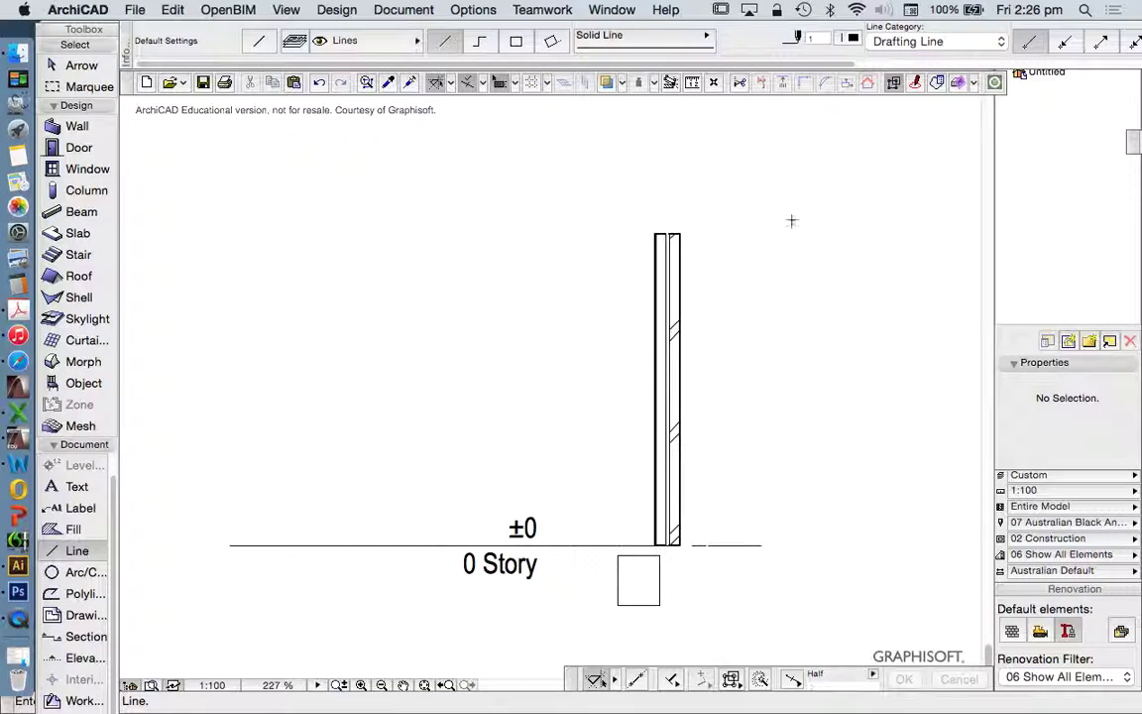
# Return to the floor plan and move the brick wall down, clear of the S/01 section line.
pyautogui.click(616, 14)
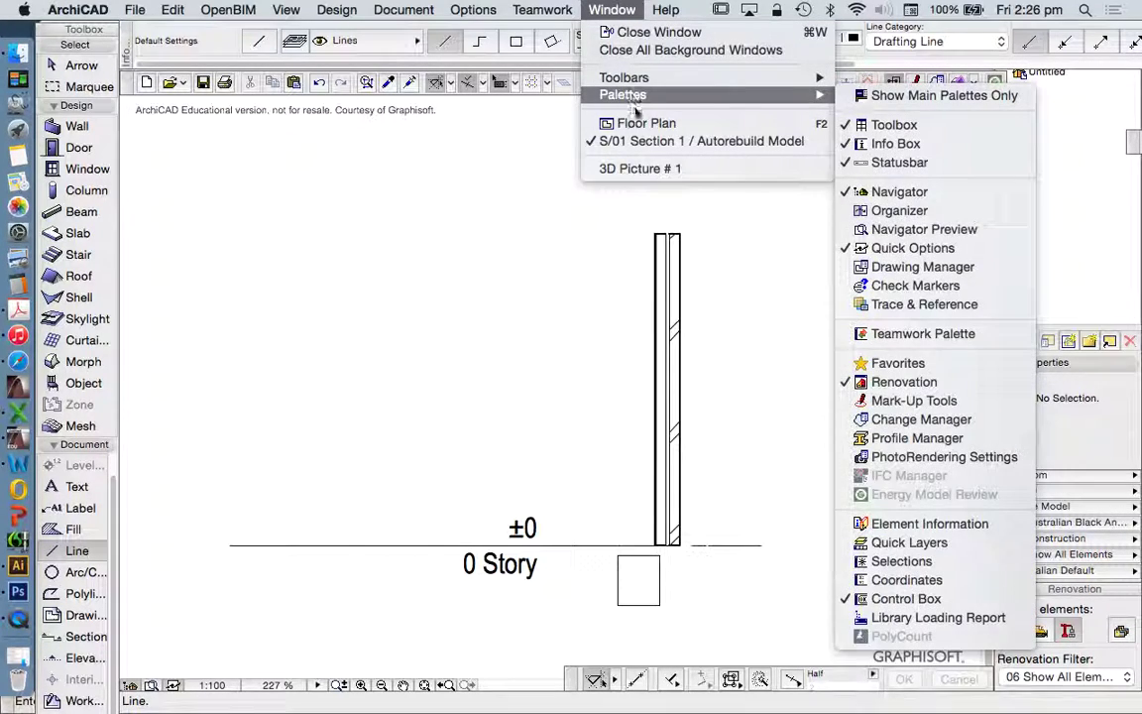
pyautogui.scroll(-5, 541, 446)
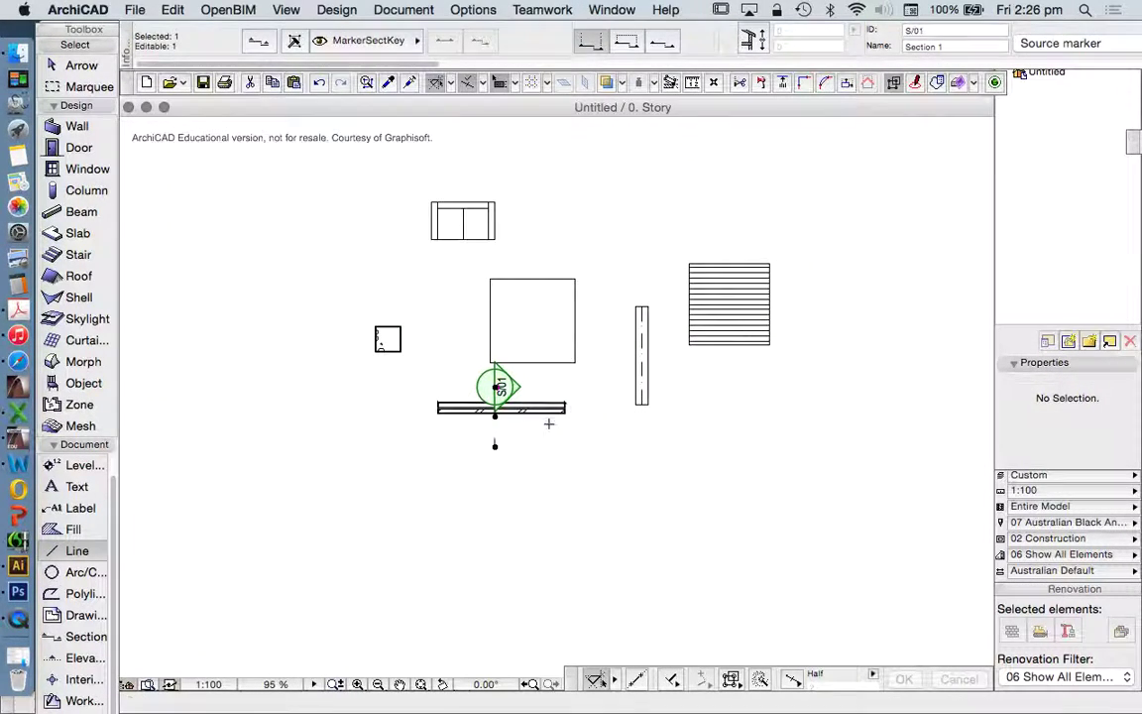
pyautogui.press('Escape')
pyautogui.press('Escape')
pyautogui.scroll(5, 527, 436)
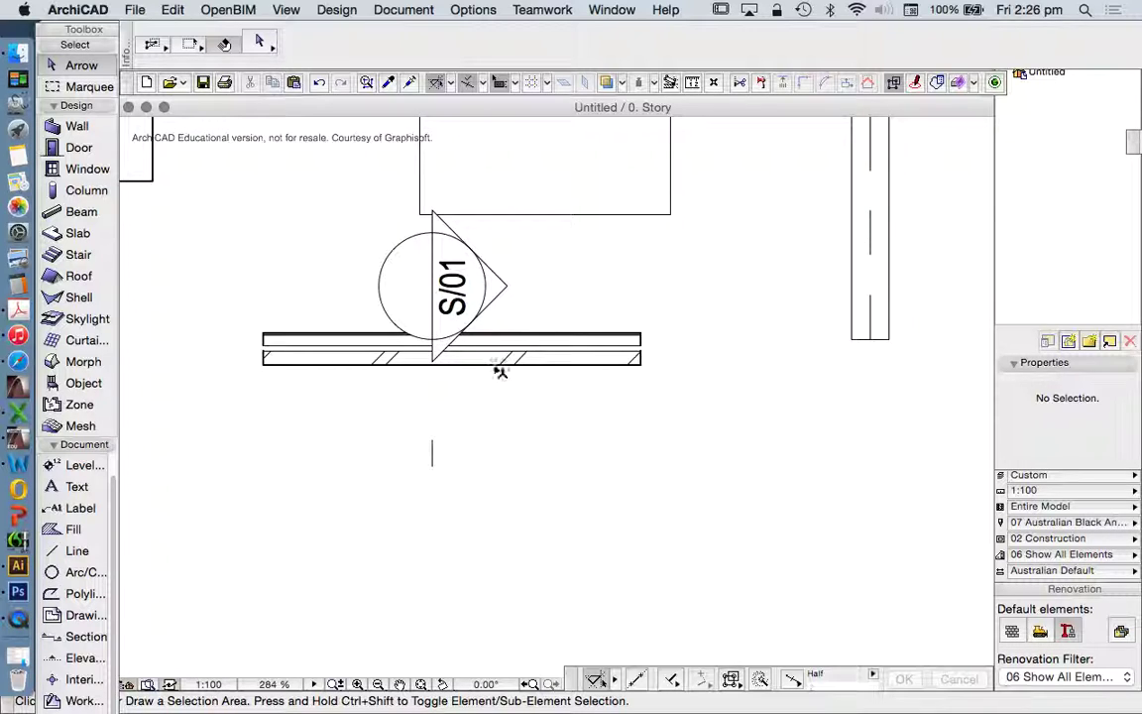
pyautogui.moveTo(501, 371); pyautogui.dragTo(499, 544)
pyautogui.scroll(2, 542, 474)
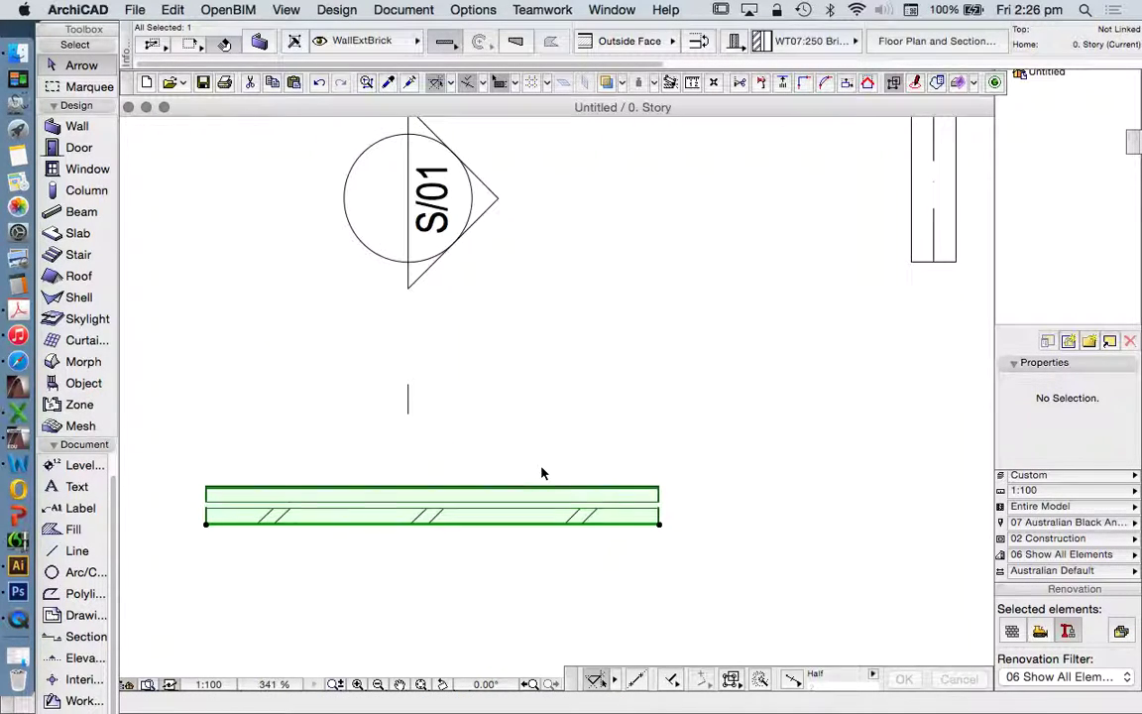
pyautogui.scroll(-4, 573, 451)
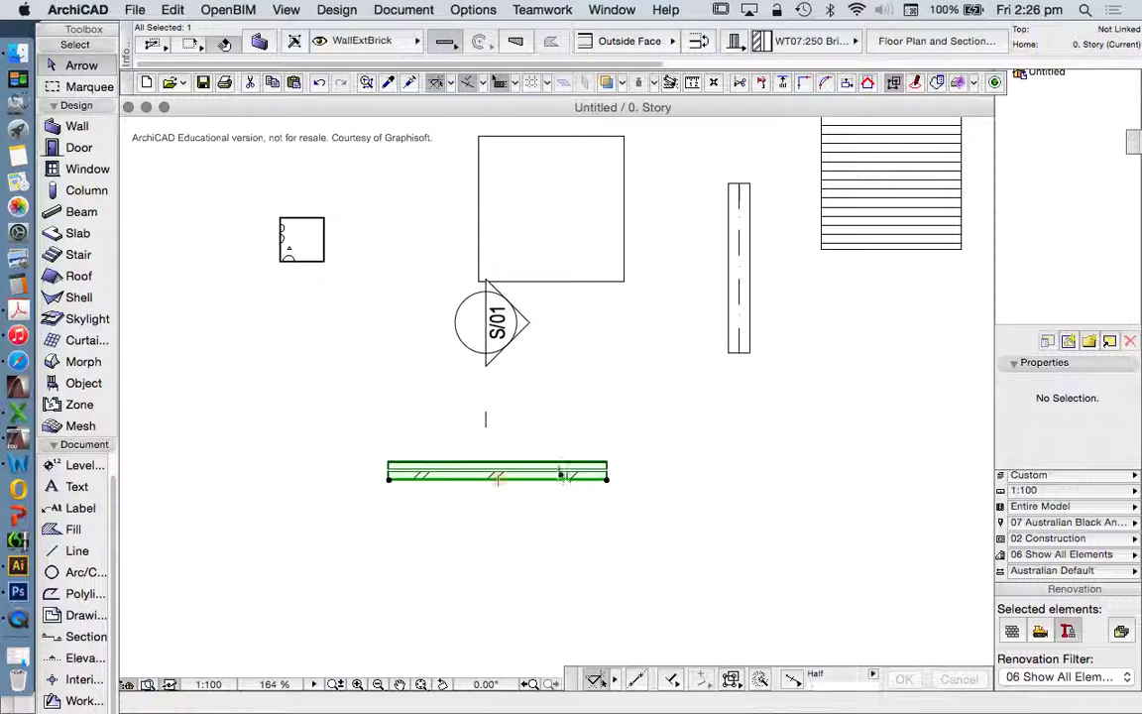
pyautogui.click(611, 369)
# Open the Profile Manager and display the Gutter and fascia profile.
pyautogui.click(473, 9)
pyautogui.moveTo(595, 31)
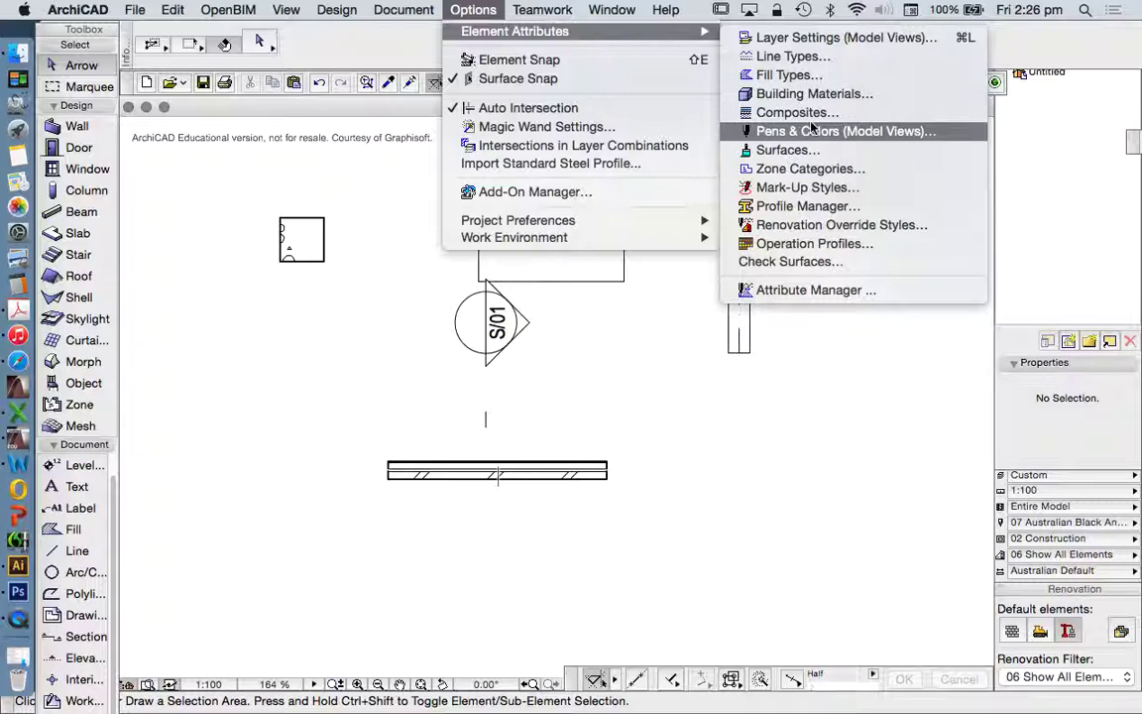
pyautogui.click(803, 208)
pyautogui.click(373, 161)
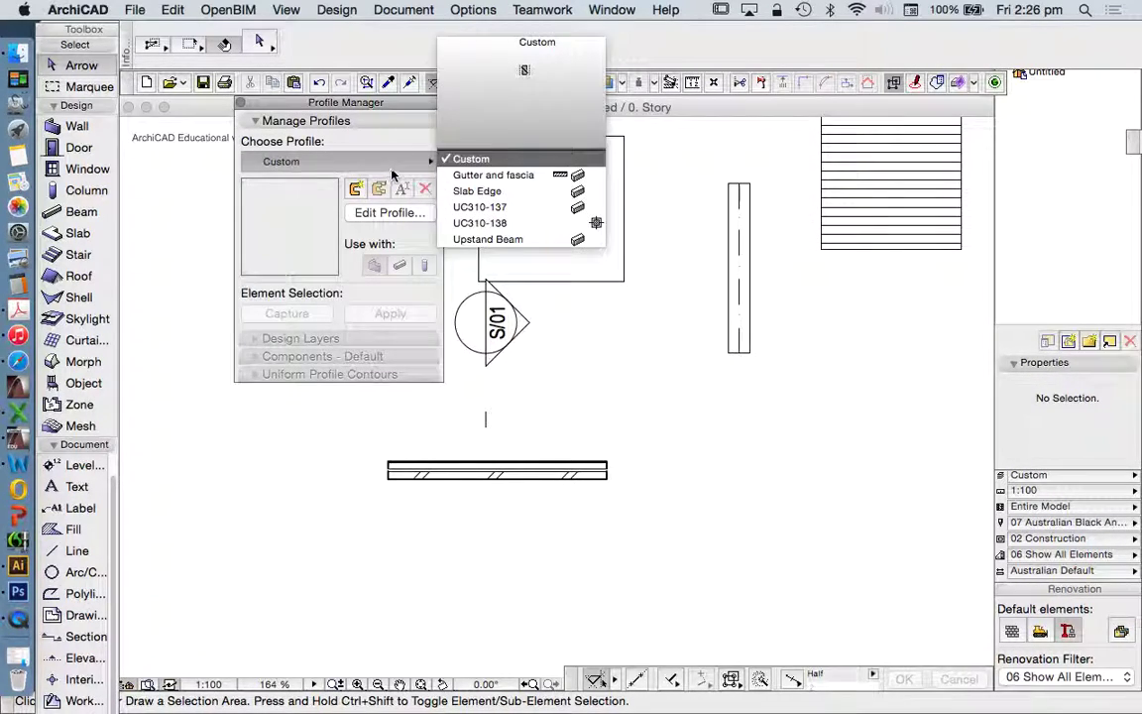
pyautogui.click(514, 177)
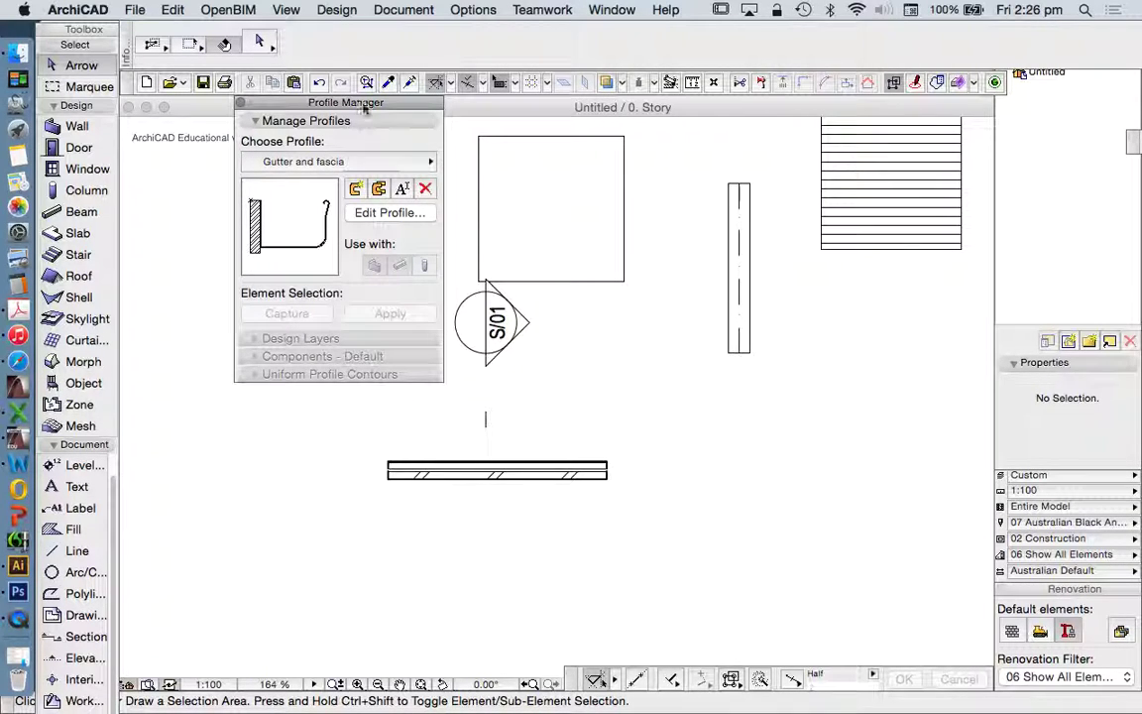
# Close the Profile Manager and draw a horizontal beam with the Gutter and fascia profile on the floor plan, below the brick wall.
pyautogui.click(242, 104)
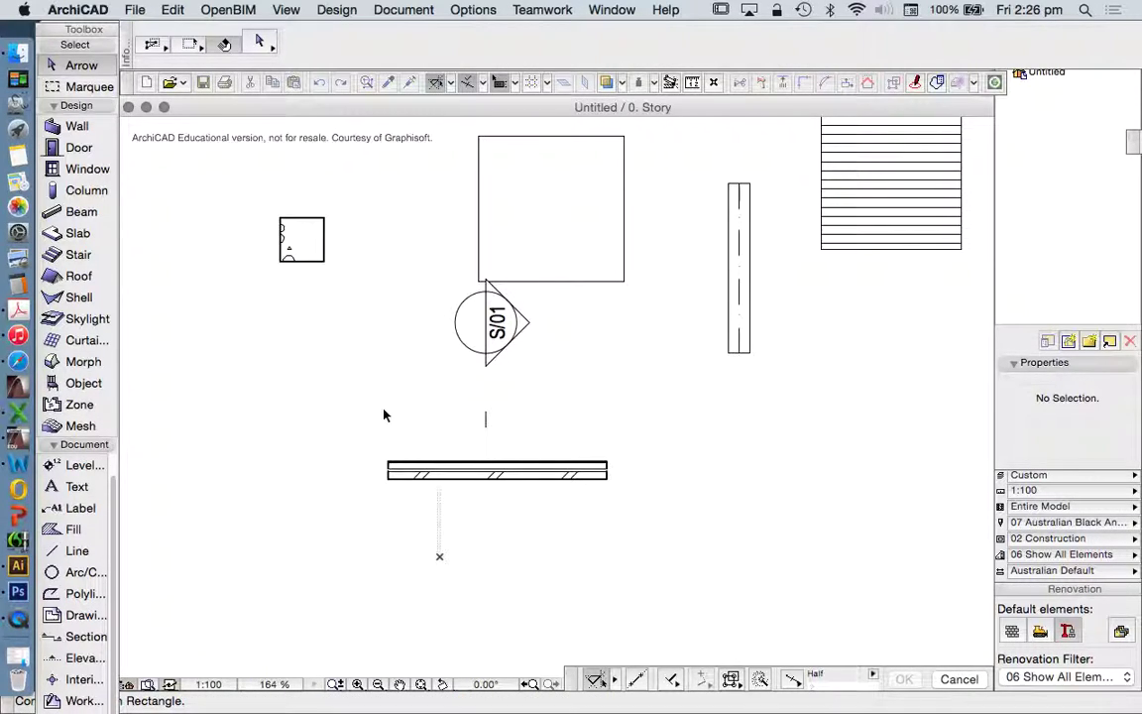
pyautogui.press('Escape')
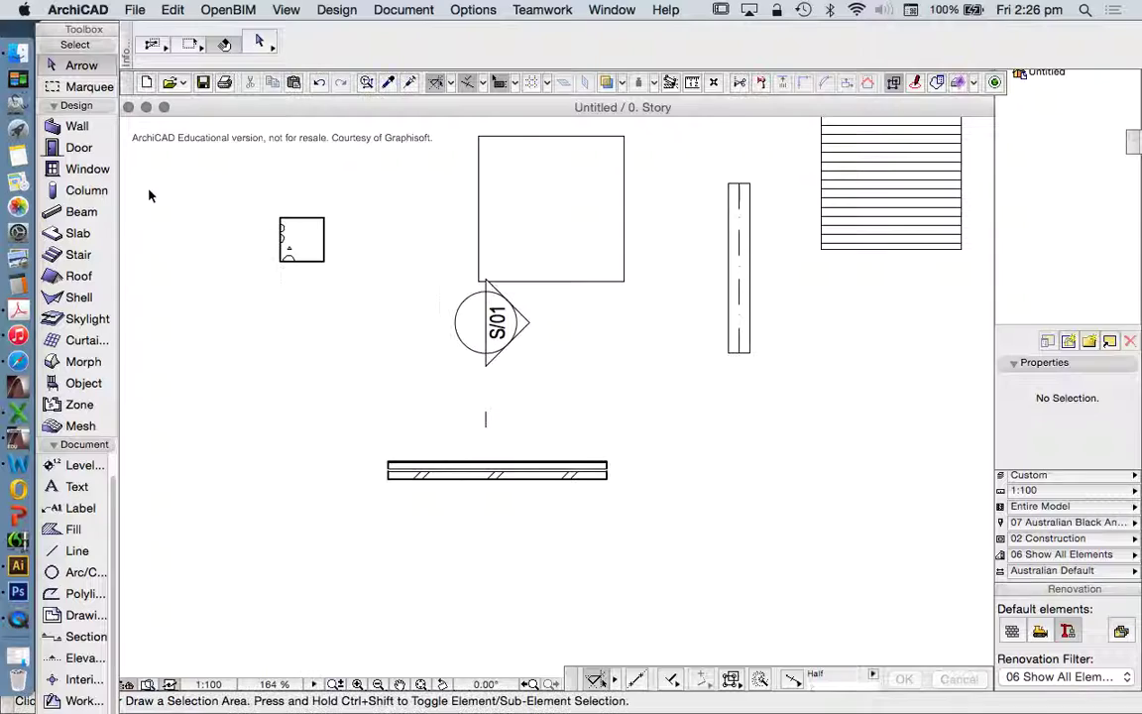
pyautogui.click(79, 211)
pyautogui.click(233, 38)
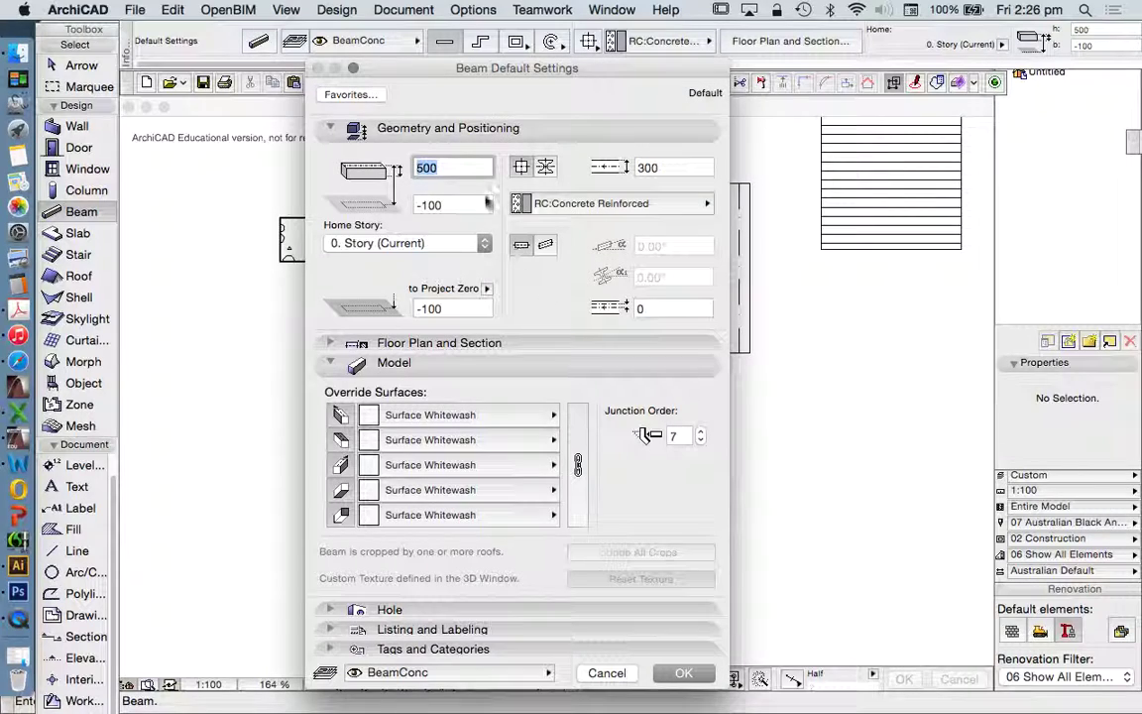
pyautogui.click(569, 202)
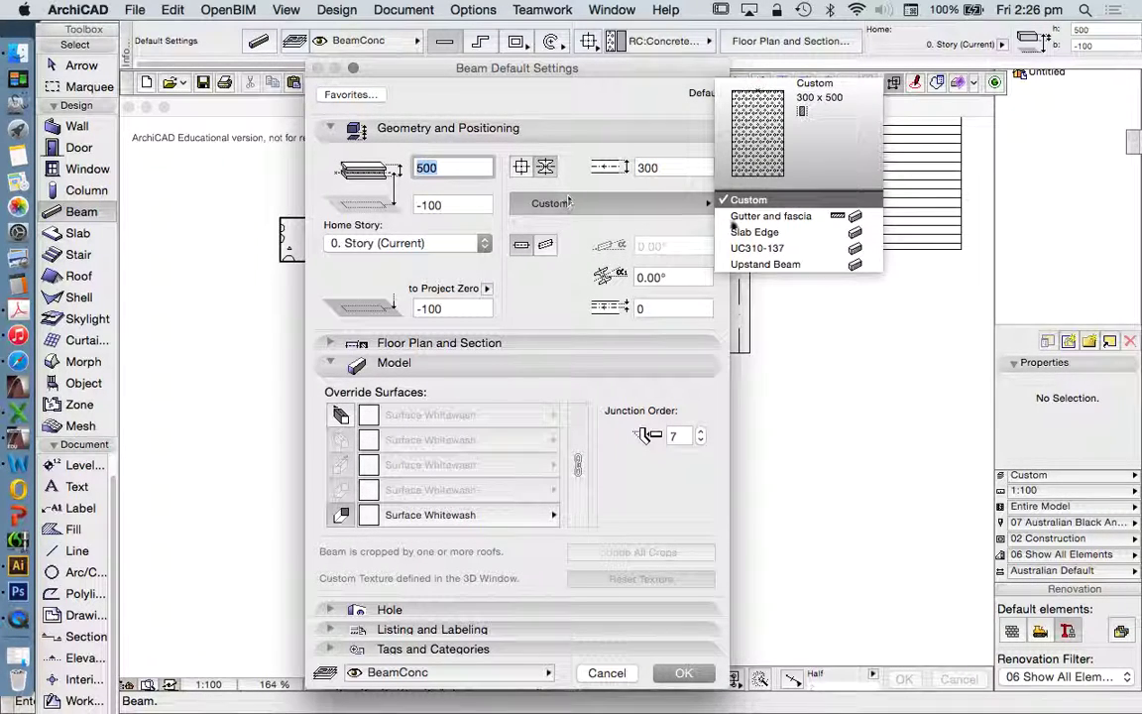
pyautogui.click(768, 216)
pyautogui.press('Return')
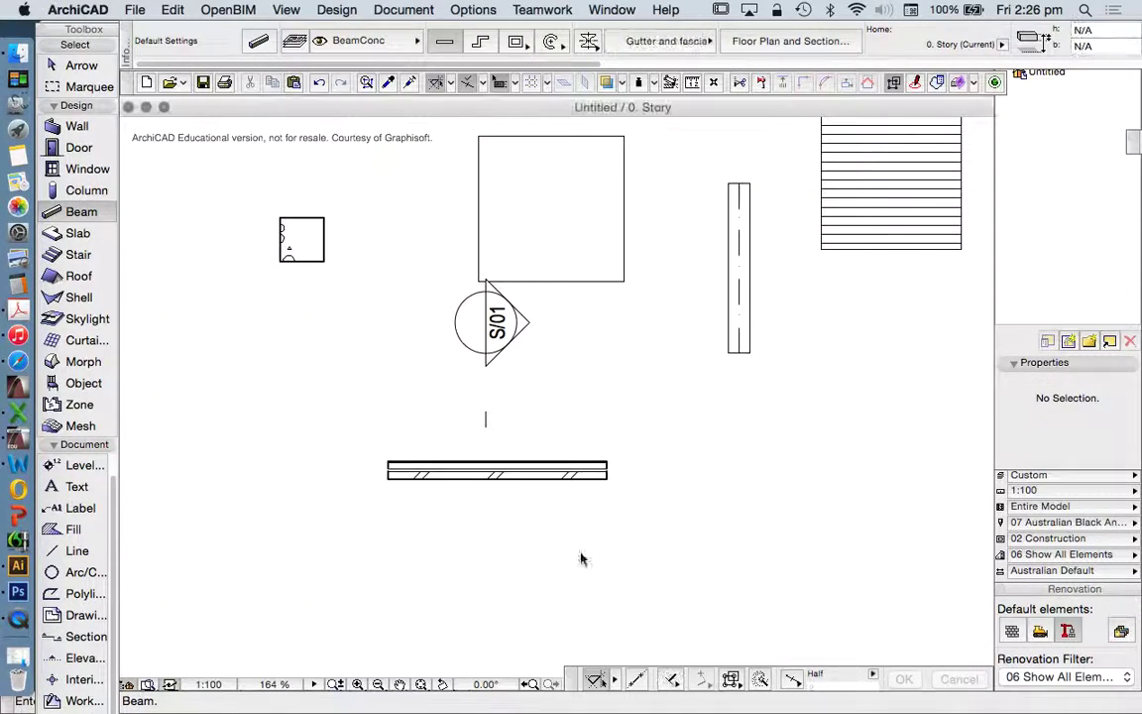
pyautogui.click(437, 519)
pyautogui.click(603, 520)
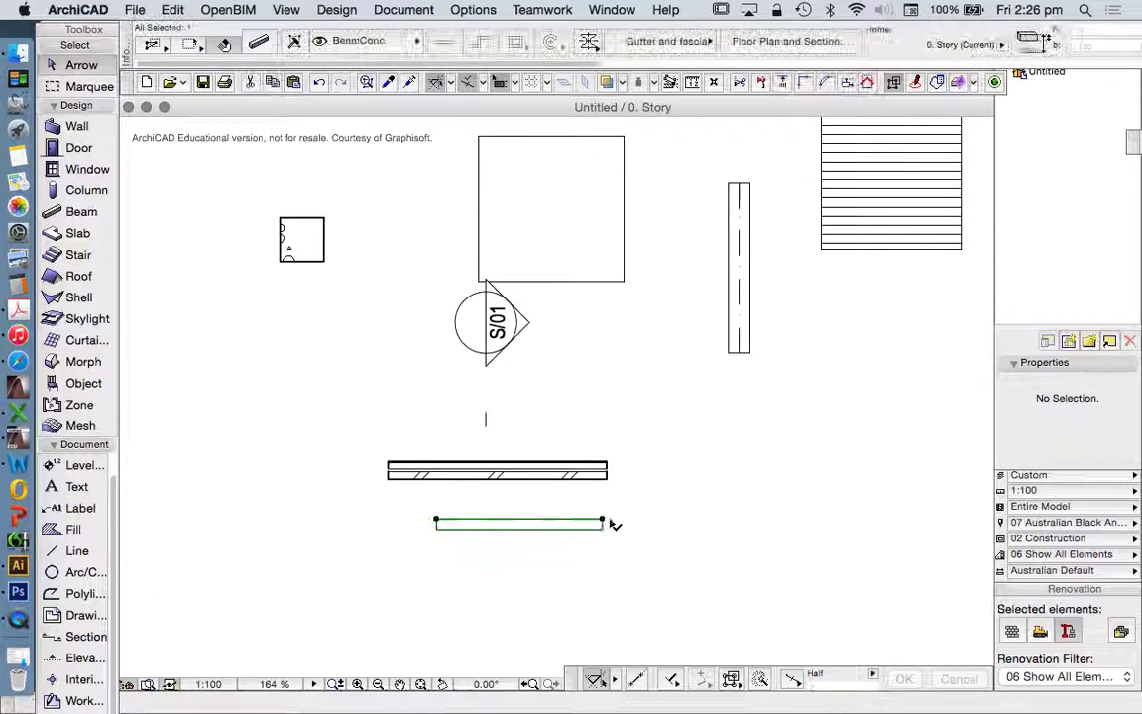
# Show only the new beam in 3D and examine its gutter and fascia from the open end.
pyautogui.rightClick(699, 396)
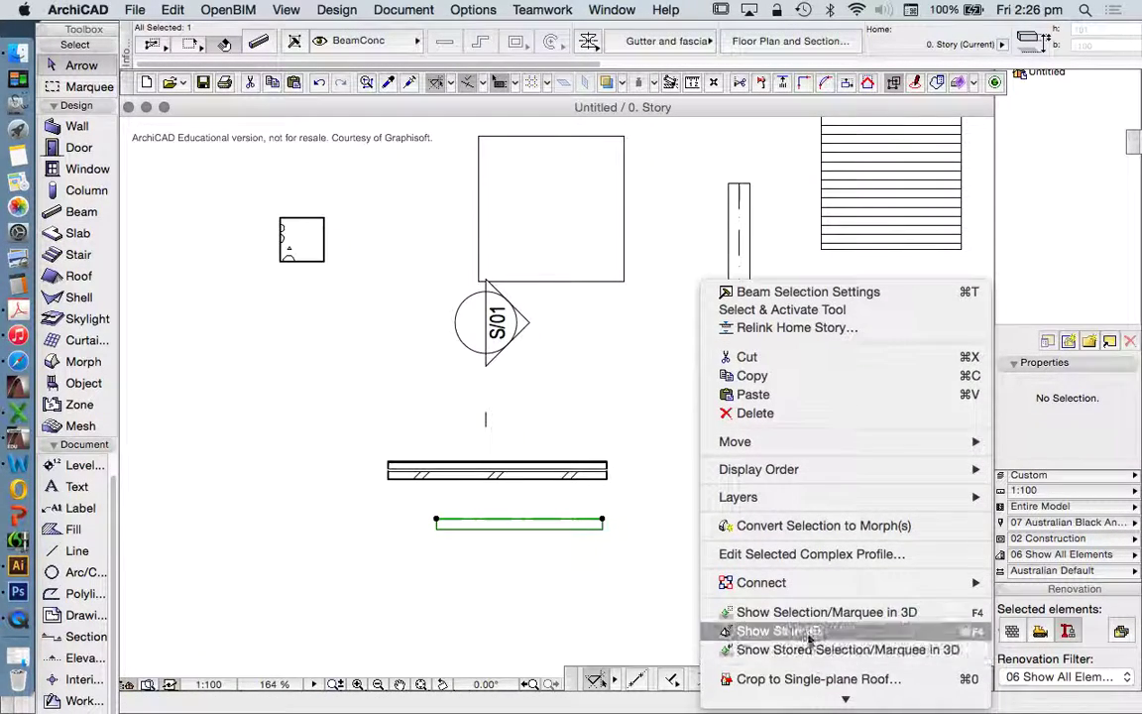
pyautogui.click(809, 635)
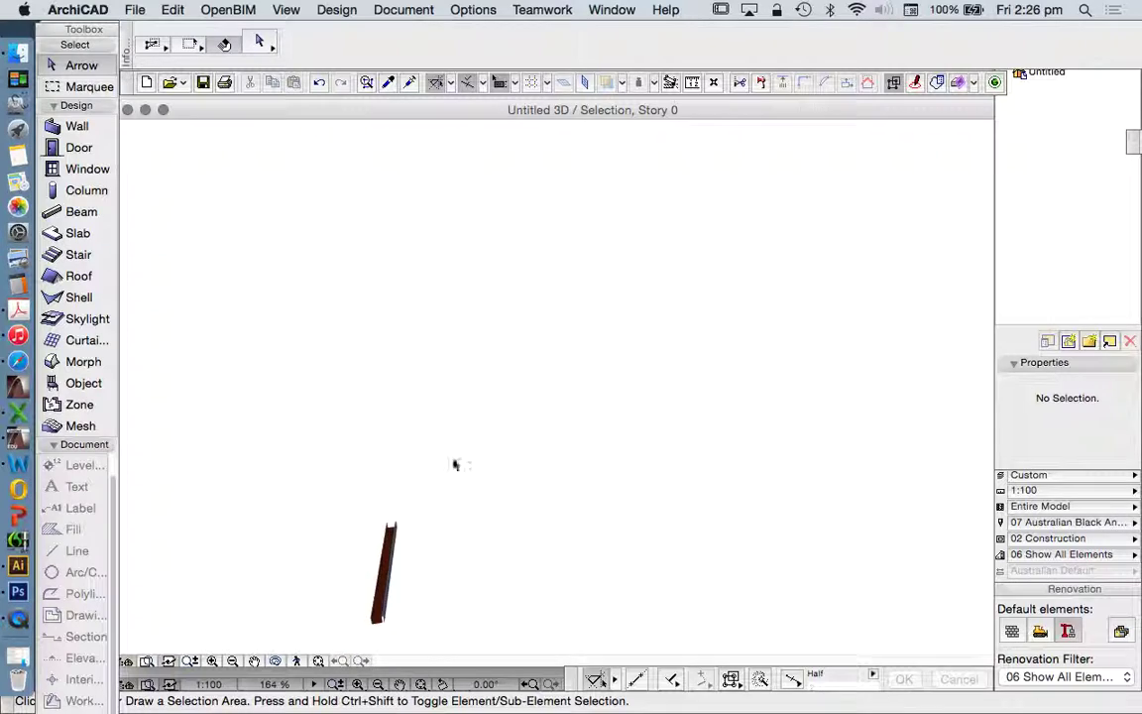
pyautogui.click(274, 660)
pyautogui.moveTo(377, 505); pyautogui.dragTo(465, 323)
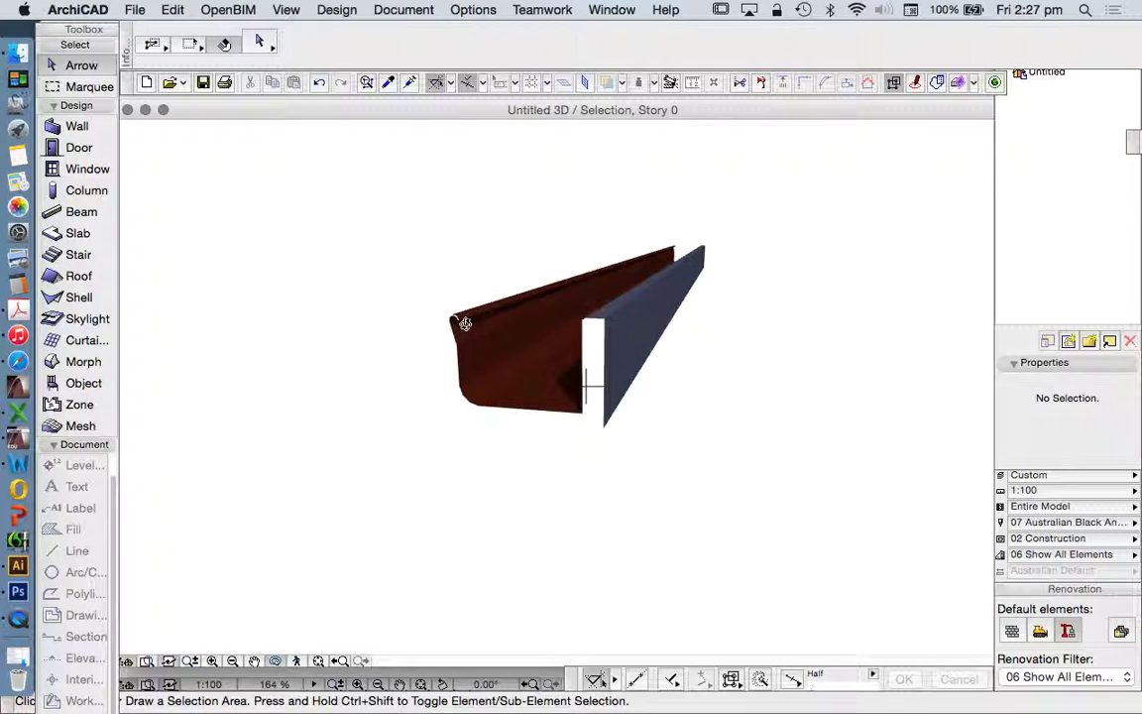
pyautogui.click(465, 323)
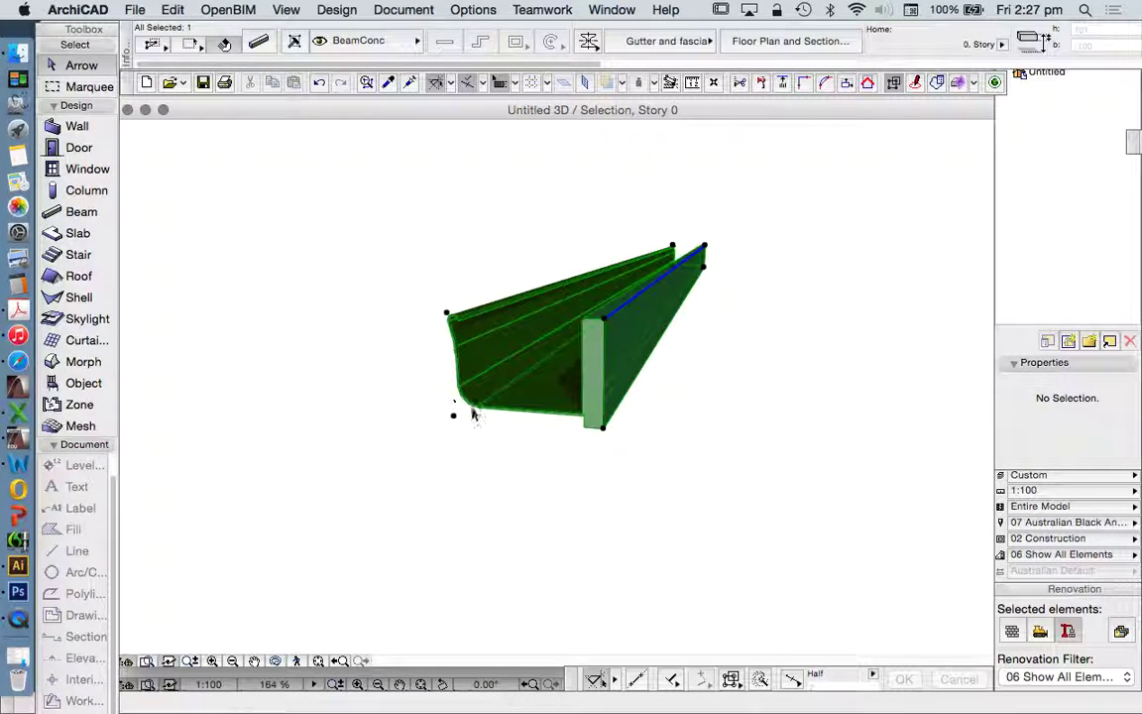
pyautogui.press('Escape')
pyautogui.click(605, 327)
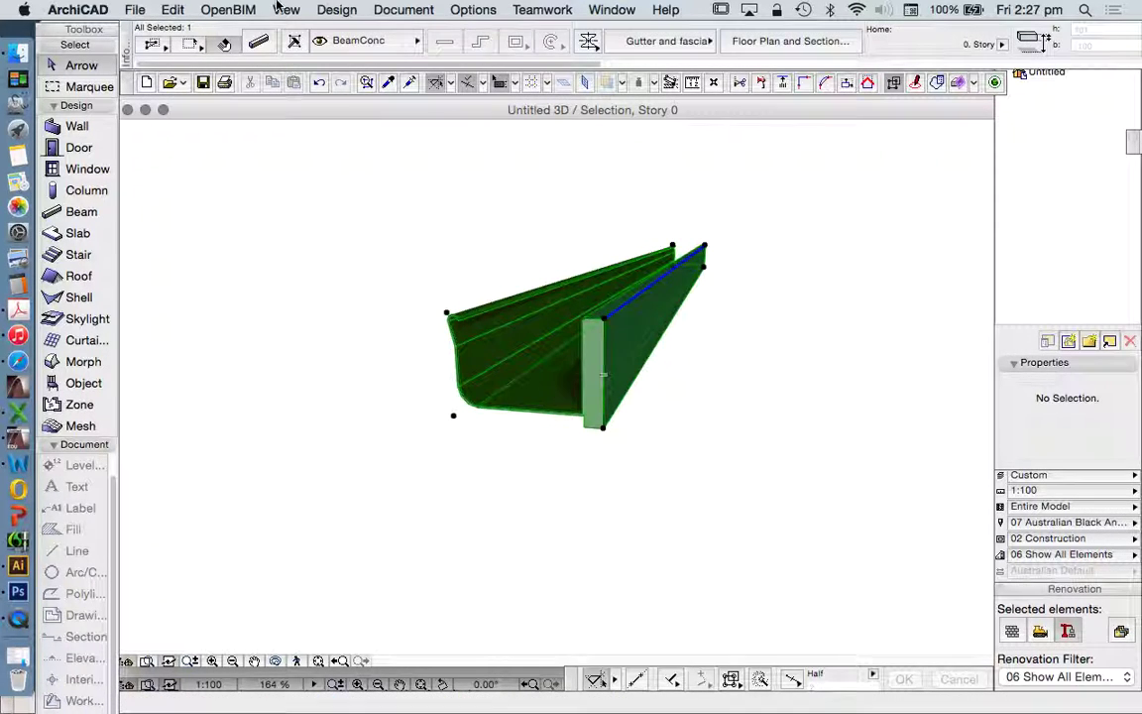
pyautogui.press('Escape')
# Open the Gutter and fascia profile for editing from the Profile Manager and enlarge the editor window.
pyautogui.click(472, 9)
pyautogui.moveTo(514, 31)
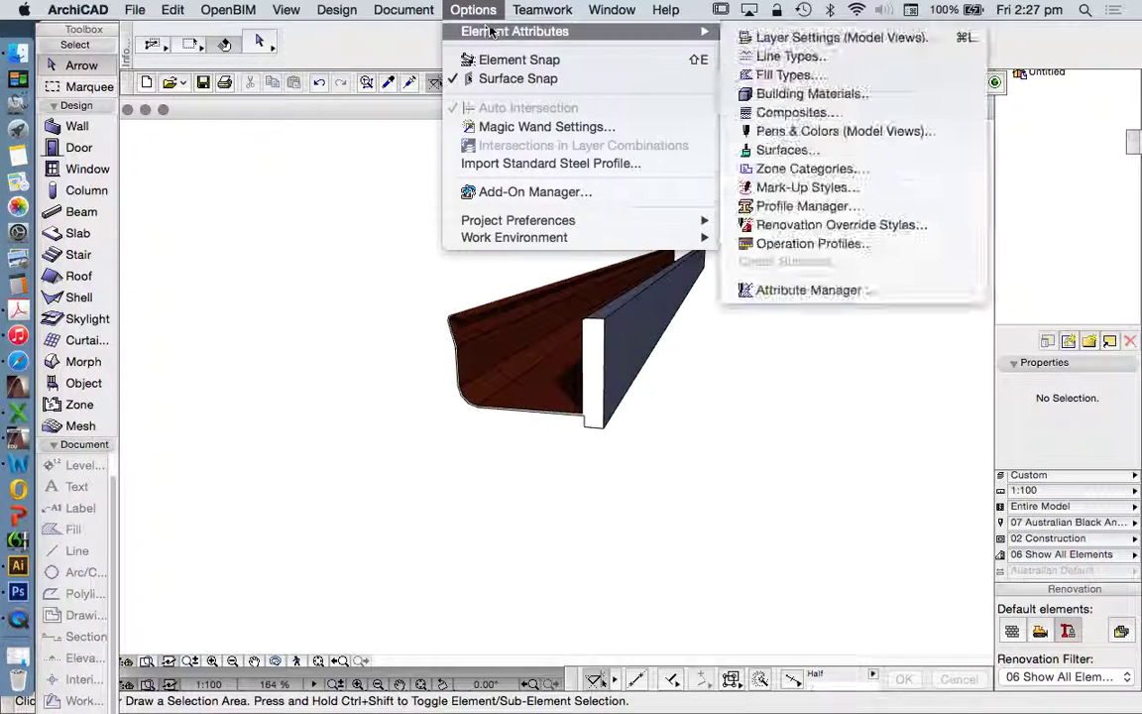
pyautogui.click(815, 206)
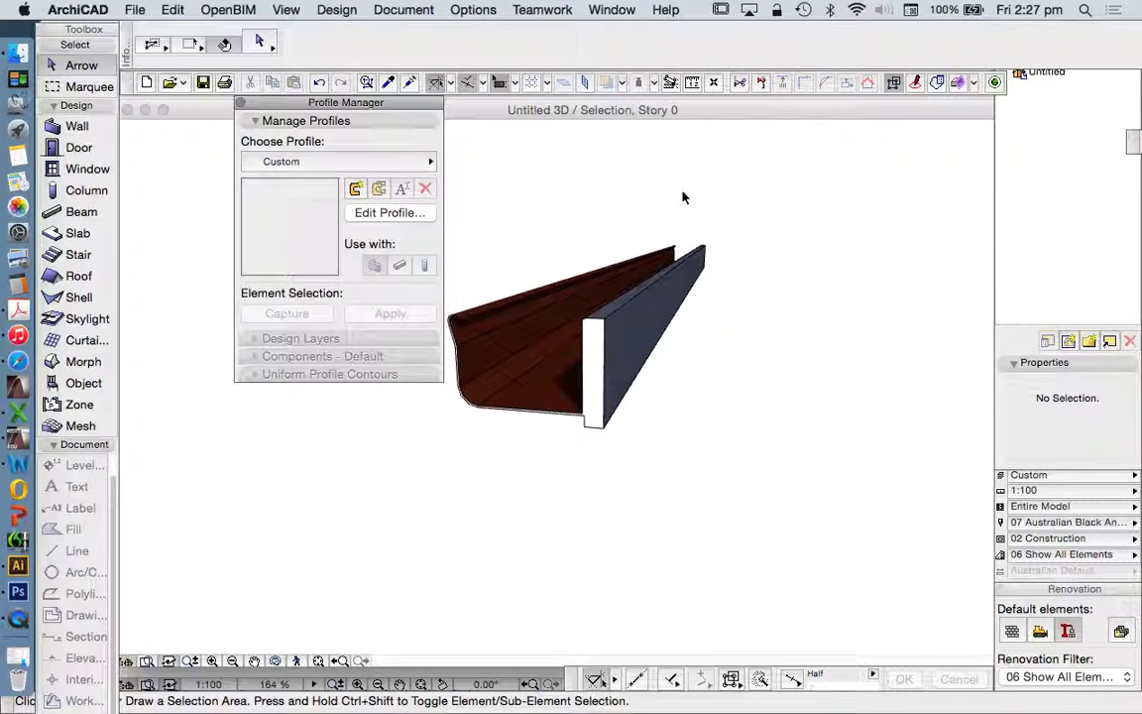
pyautogui.click(362, 160)
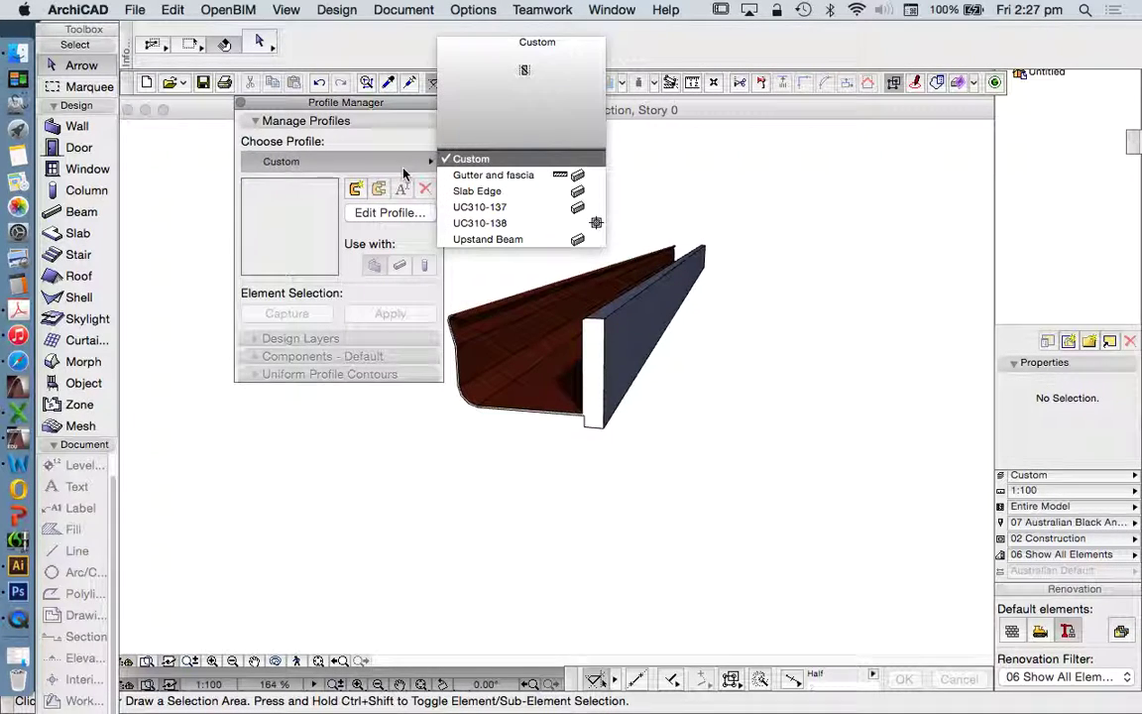
pyautogui.click(491, 173)
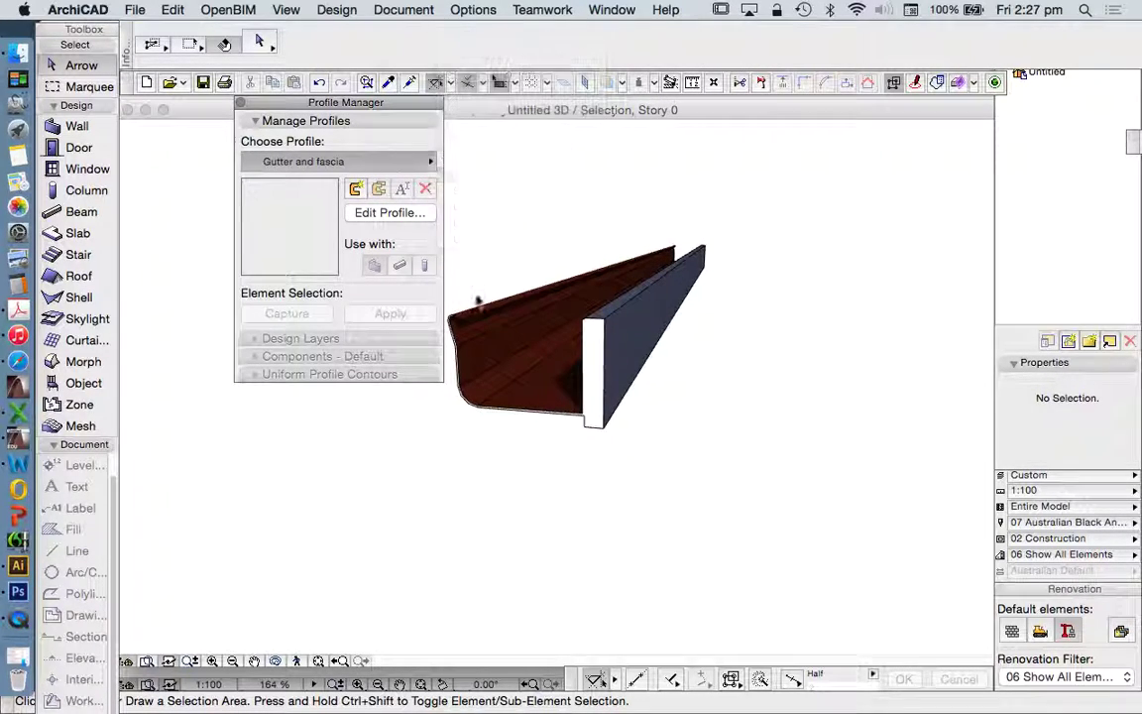
pyautogui.click(385, 214)
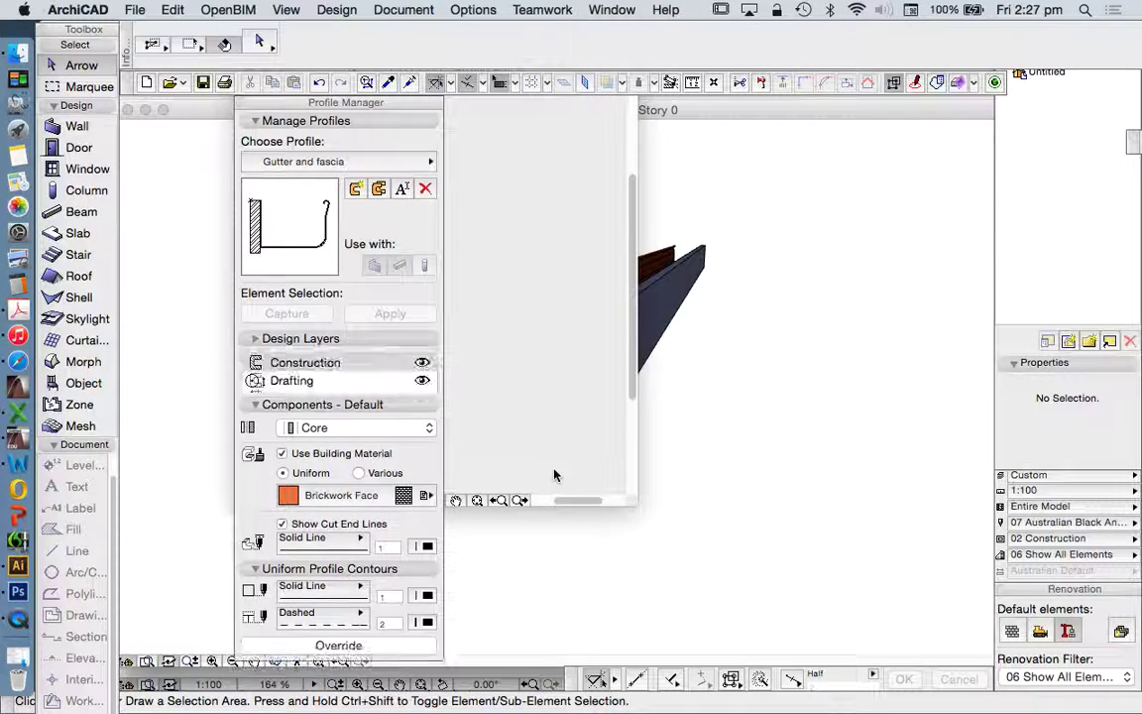
pyautogui.moveTo(637, 505); pyautogui.dragTo(949, 639)
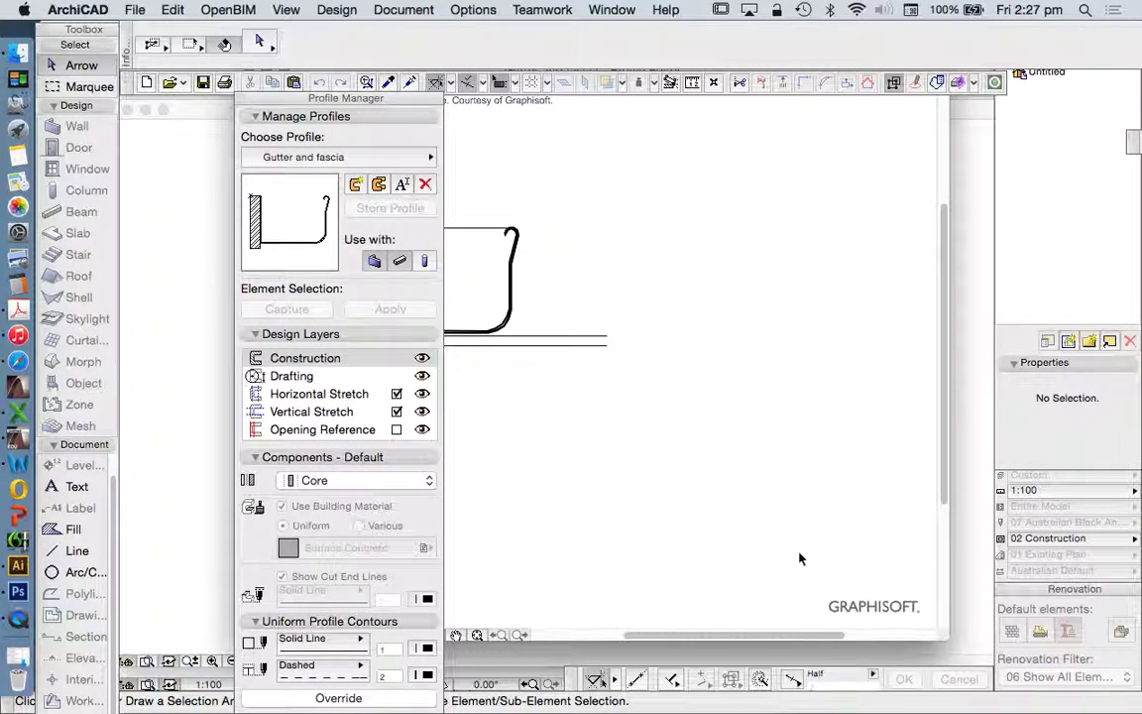
# Select the fascia component in the profile and check its material, surface and fill settings without changing them.
pyautogui.scroll(-3, 815, 544)
pyautogui.scroll(4, 557, 384)
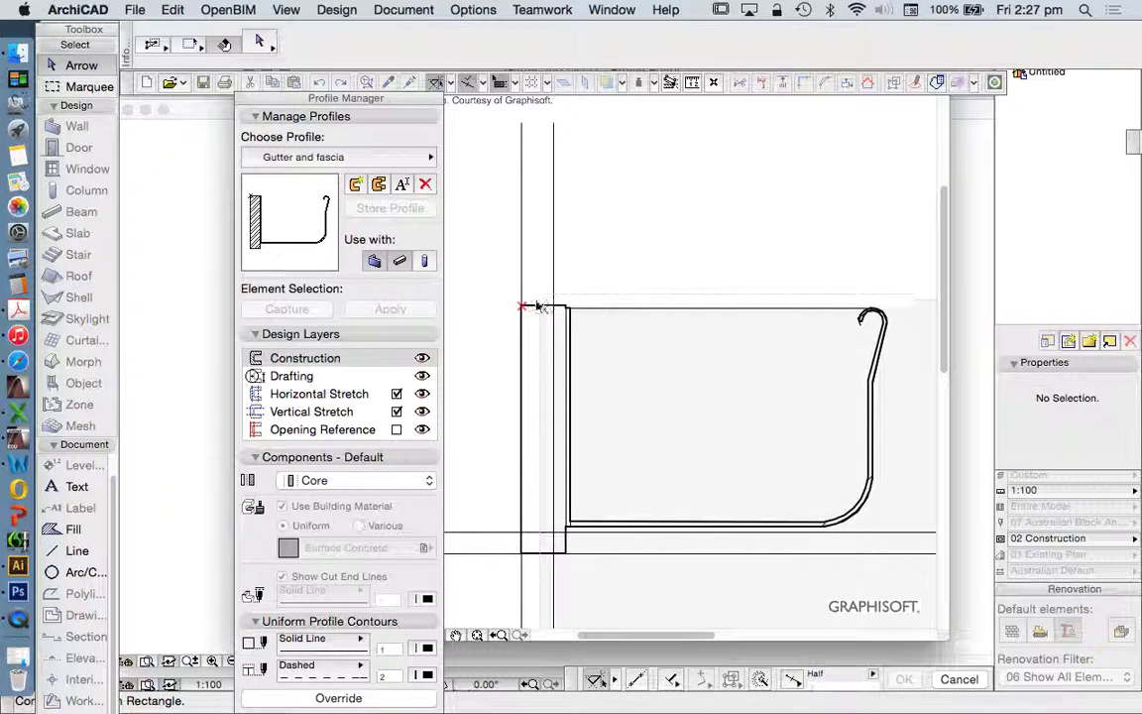
pyautogui.click(545, 309)
pyautogui.scroll(-3, 575, 288)
pyautogui.scroll(3, 563, 344)
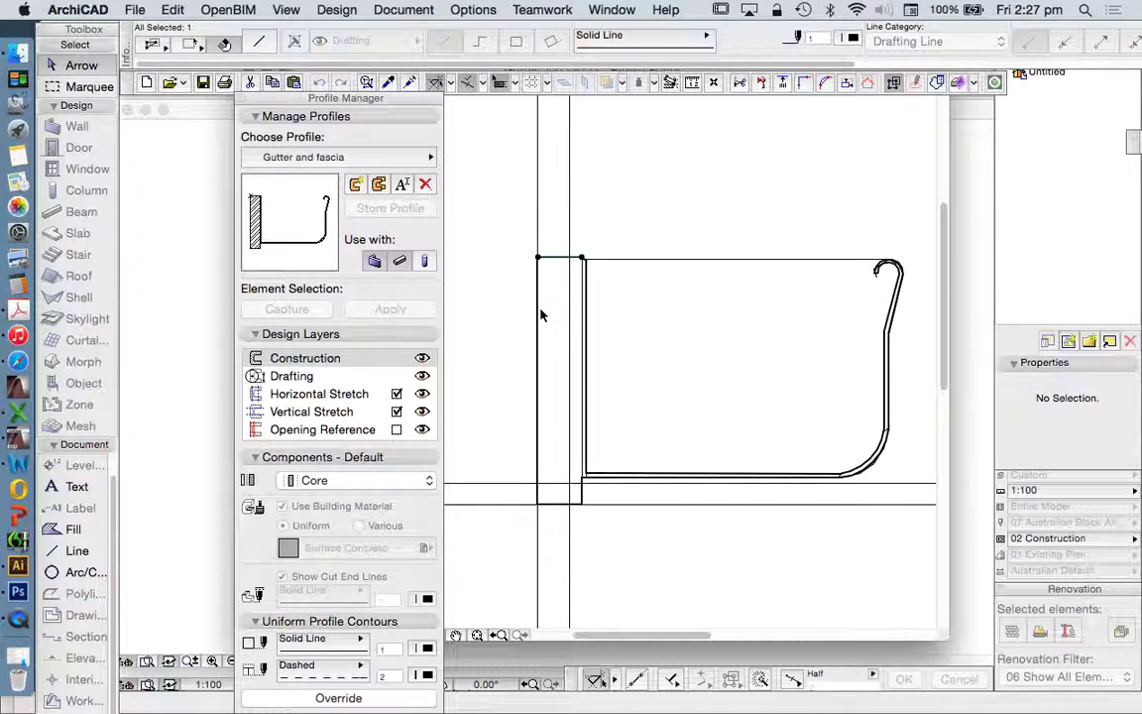
pyautogui.click(541, 313)
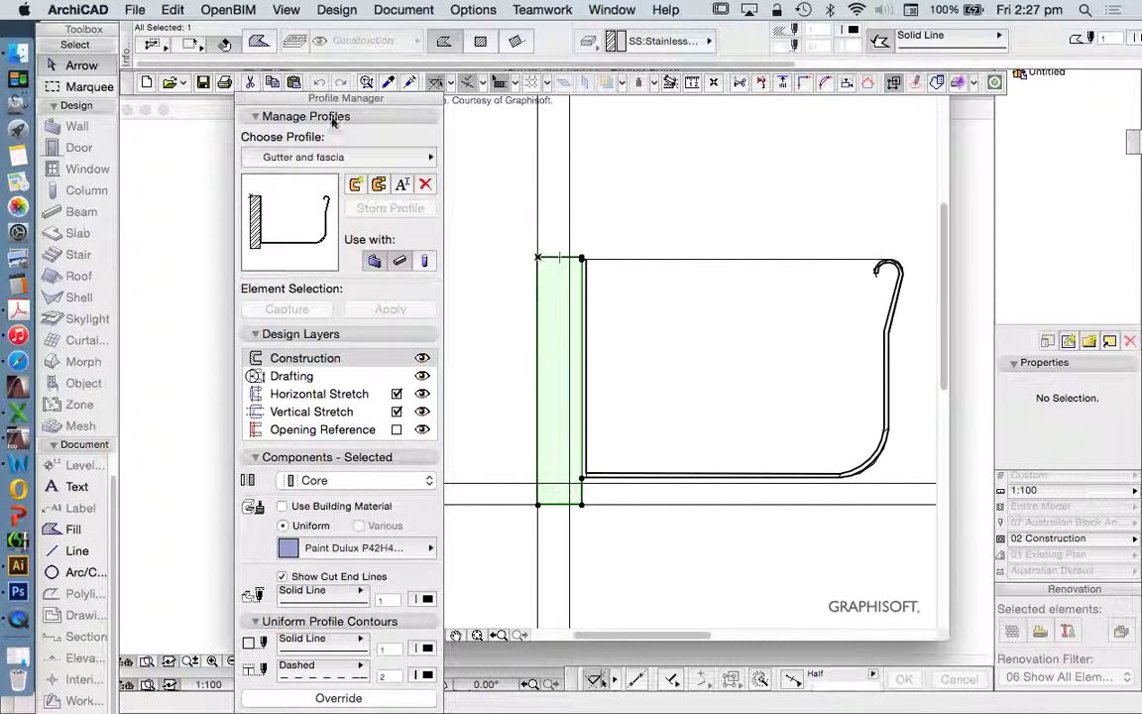
pyautogui.click(225, 44)
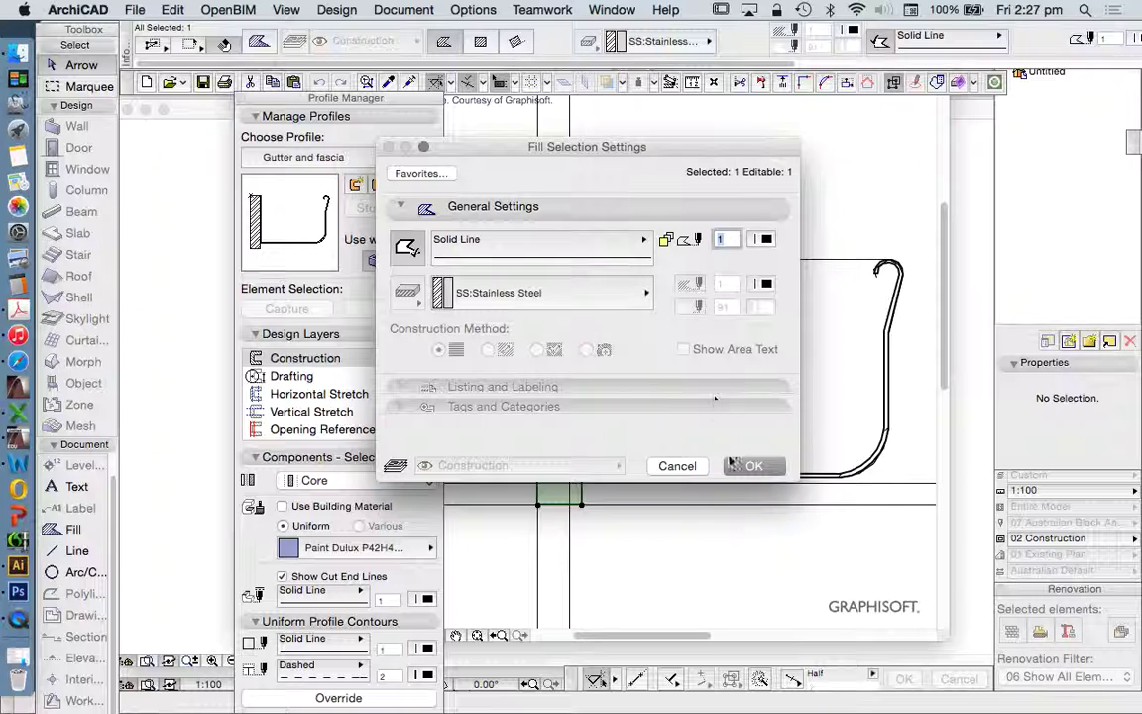
pyautogui.click(692, 468)
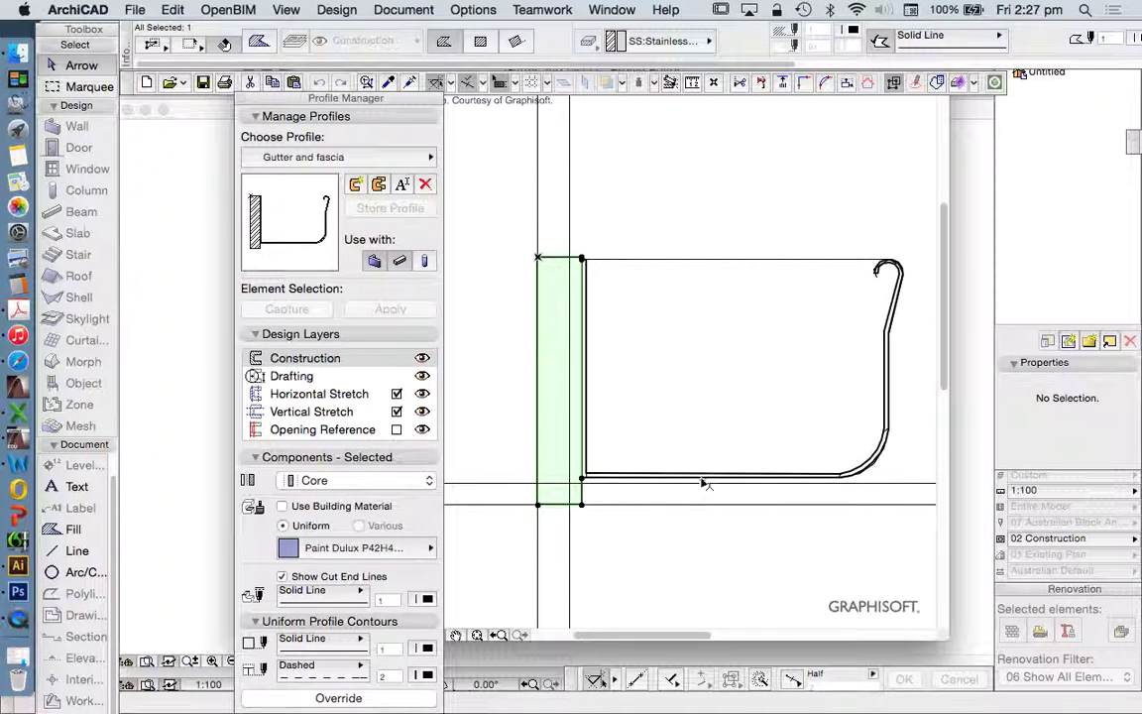
# Select the gutter component and review its surface override and the available surfaces, keeping the current one.
pyautogui.click(703, 480)
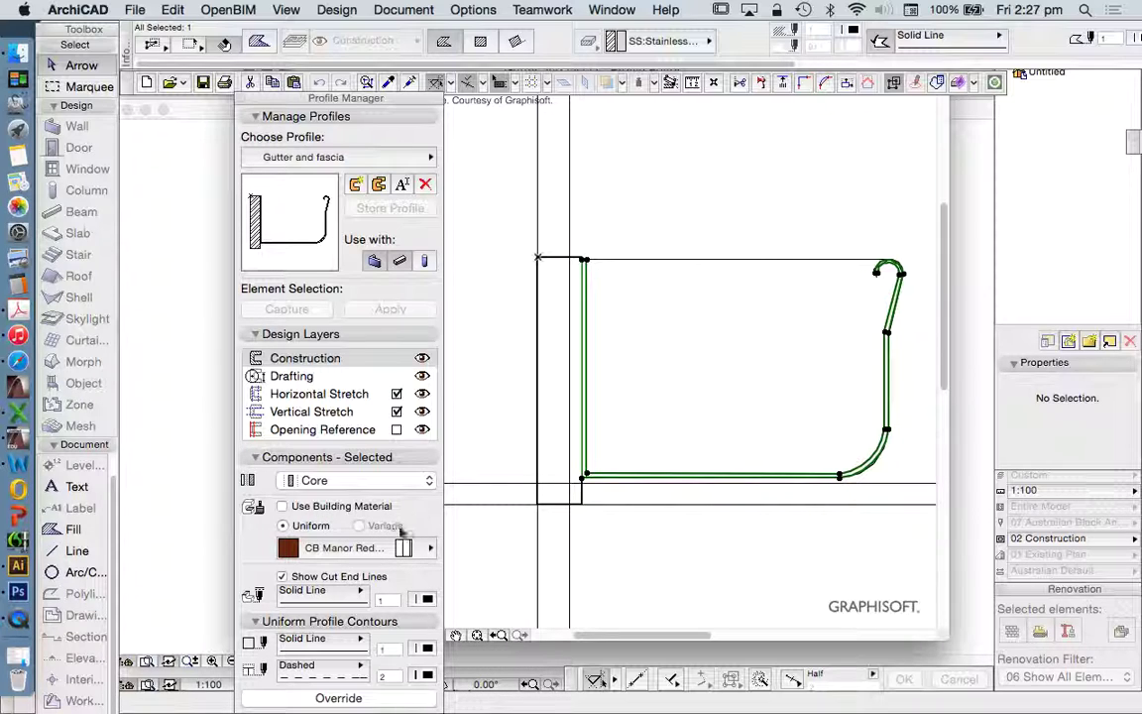
pyautogui.click(356, 551)
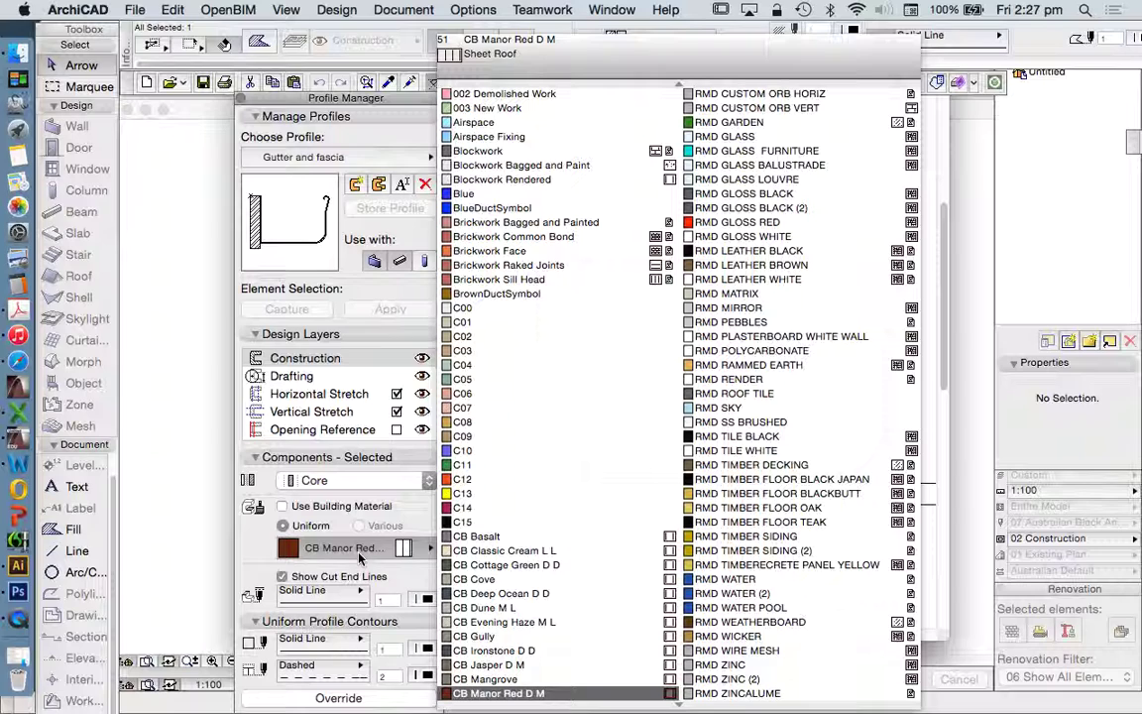
pyautogui.press('Escape')
pyautogui.press('Escape')
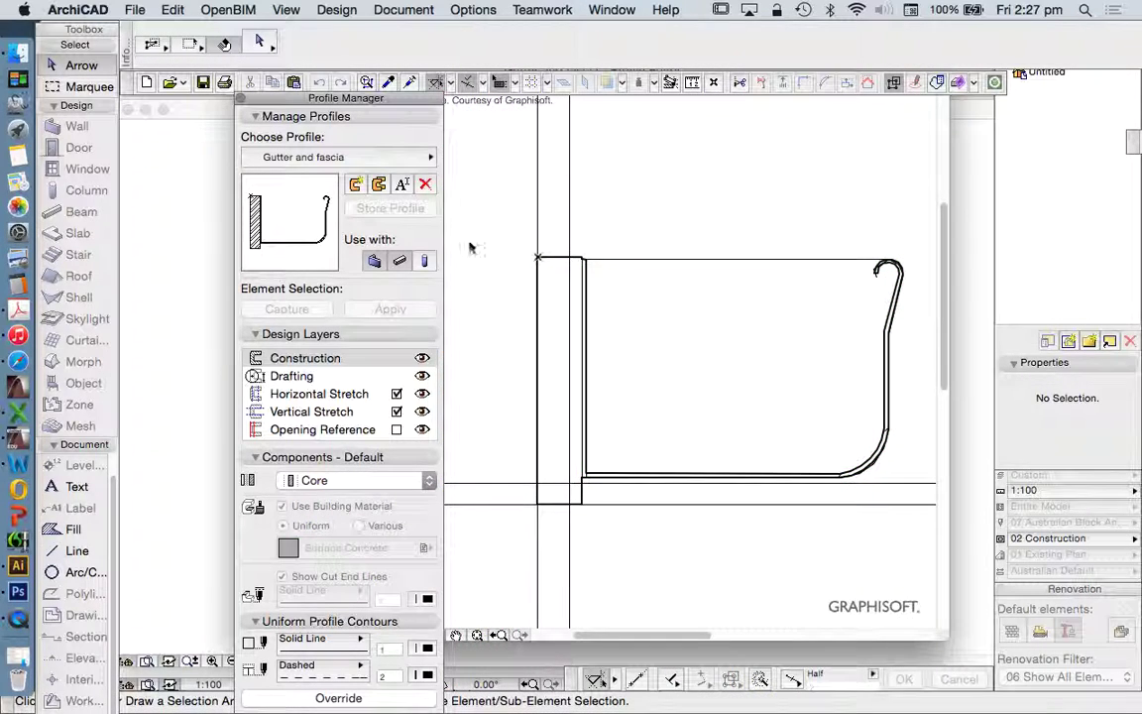
# Leave the profile editor and close the 3D view to return to the floor plan.
pyautogui.scroll(-6, 481, 363)
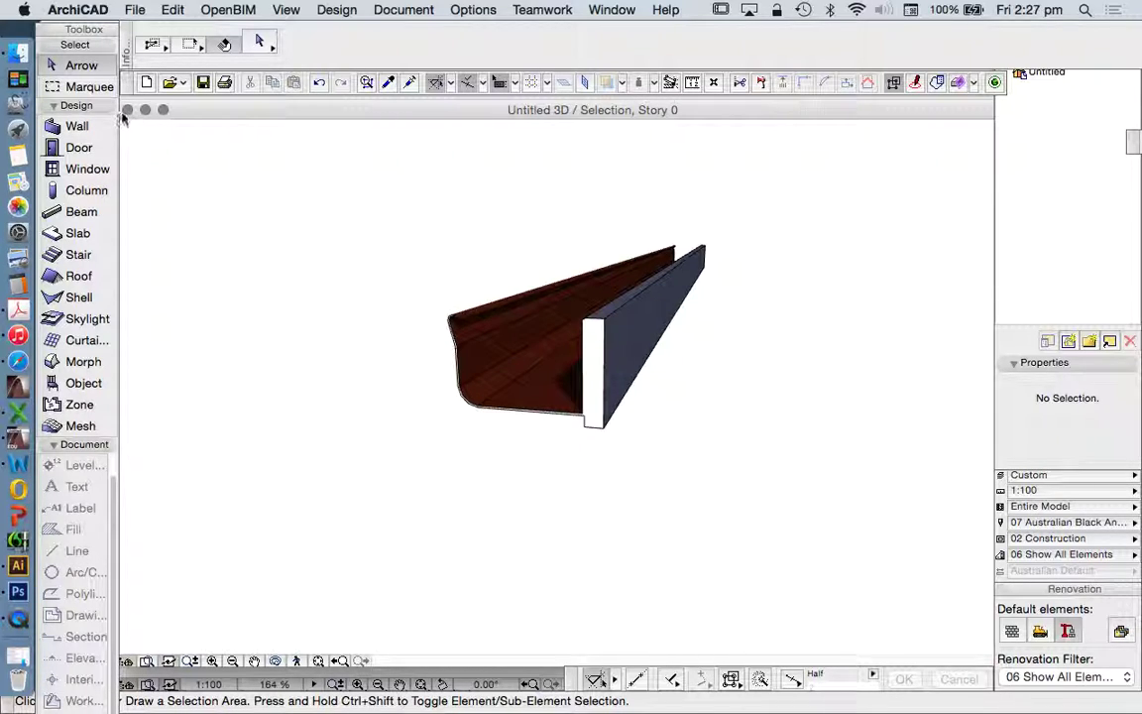
pyautogui.click(127, 110)
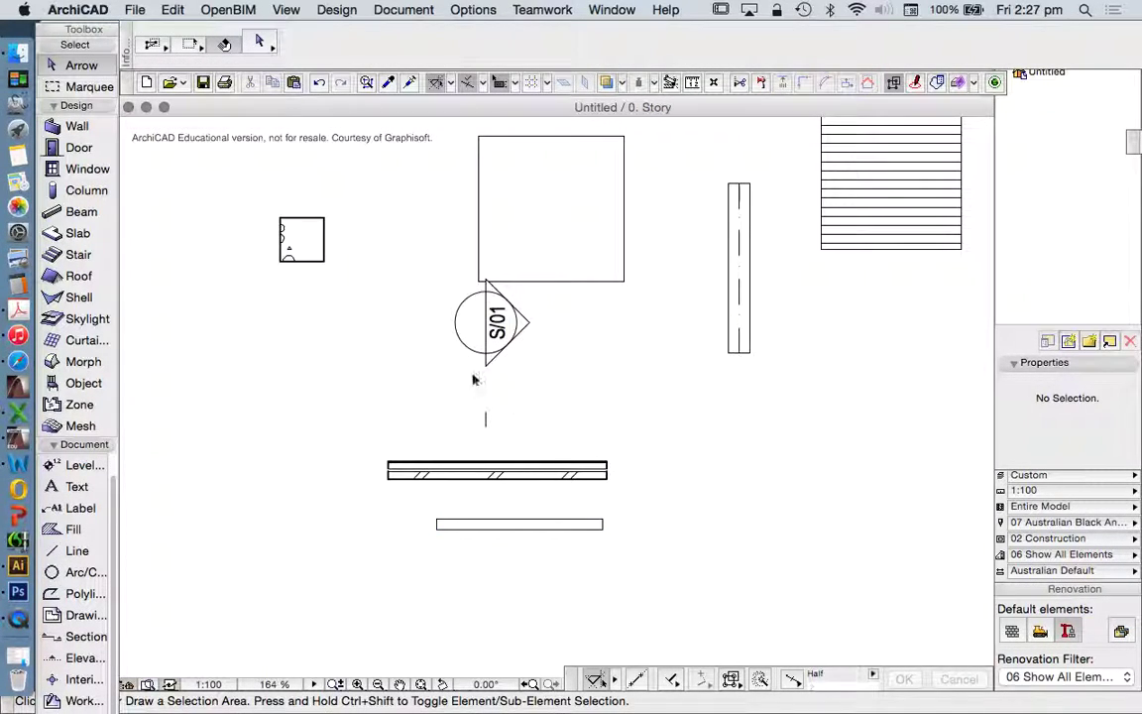
pyautogui.scroll(-4, 473, 396)
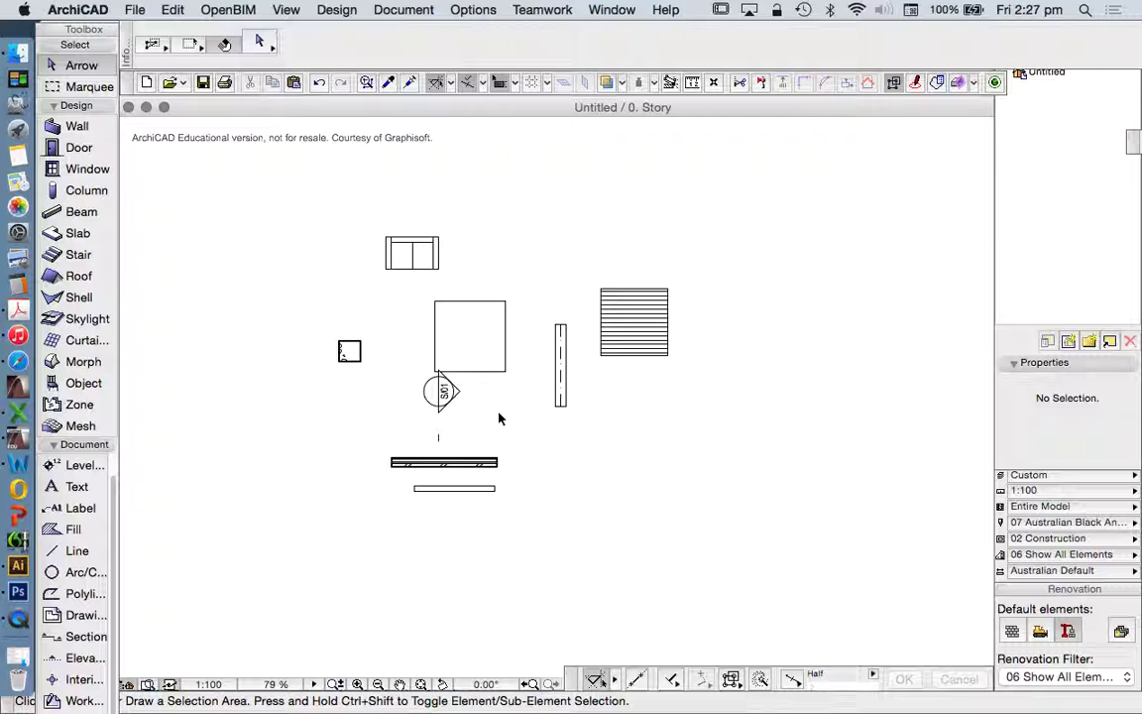
pyautogui.scroll(4, 476, 441)
pyautogui.scroll(-4, 423, 374)
pyautogui.scroll(4, 486, 421)
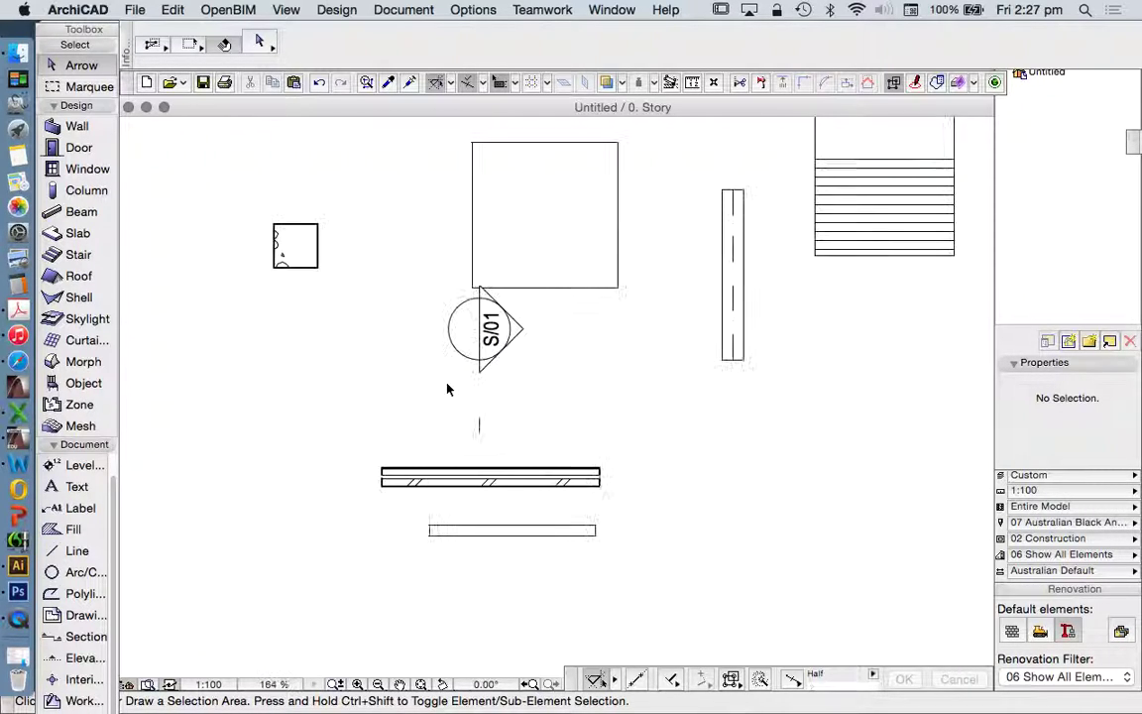